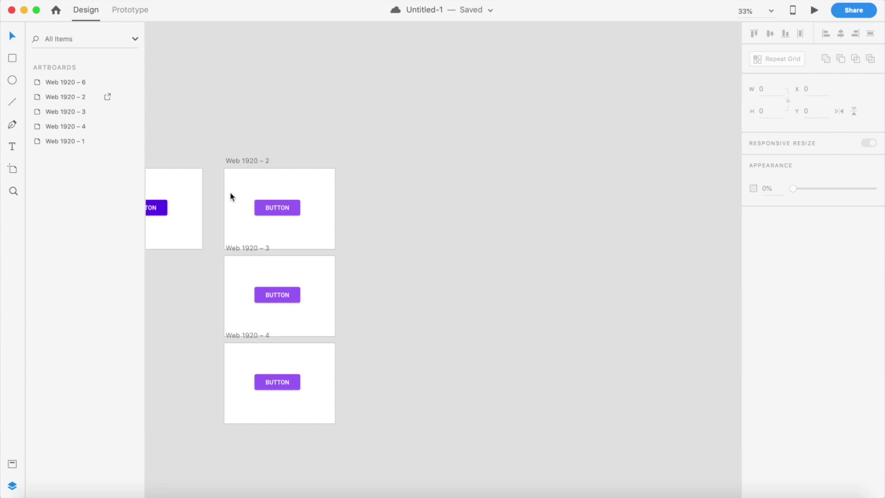
# Preview the finished prototype from the Web 1920 – 1 artboard and test different areas of its button before closing the preview
pyautogui.click(164, 186)
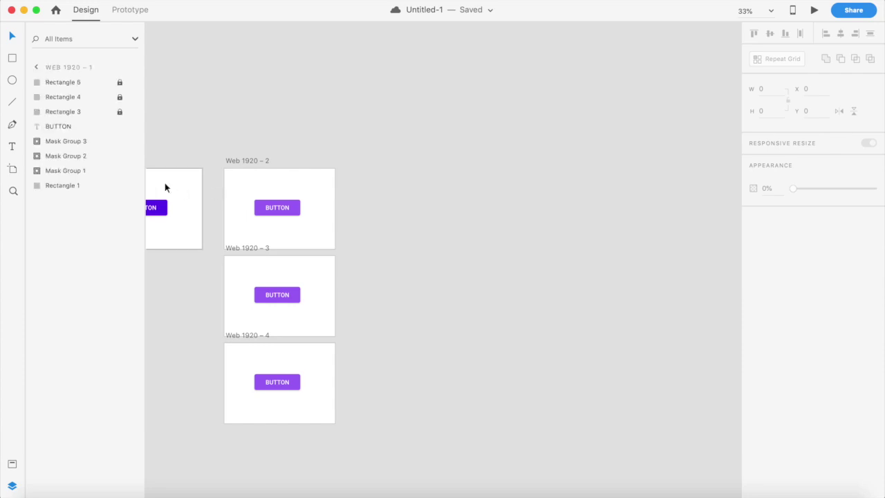
pyautogui.click(814, 9)
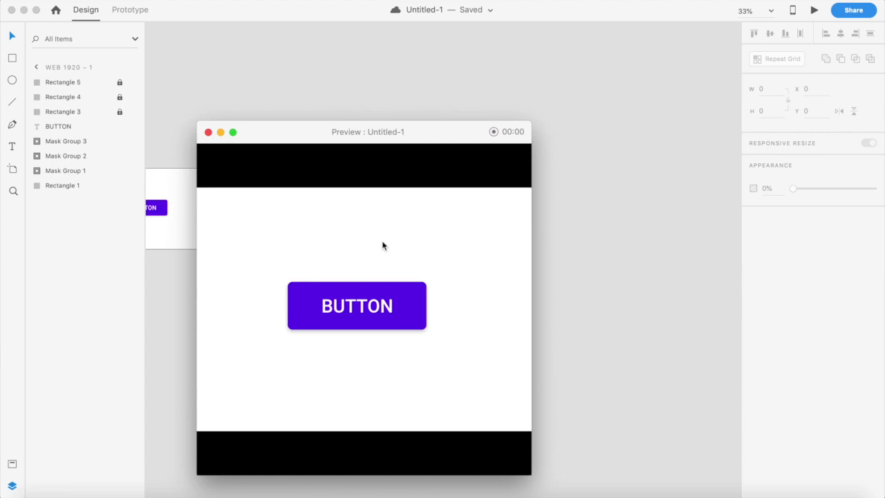
pyautogui.click(299, 312)
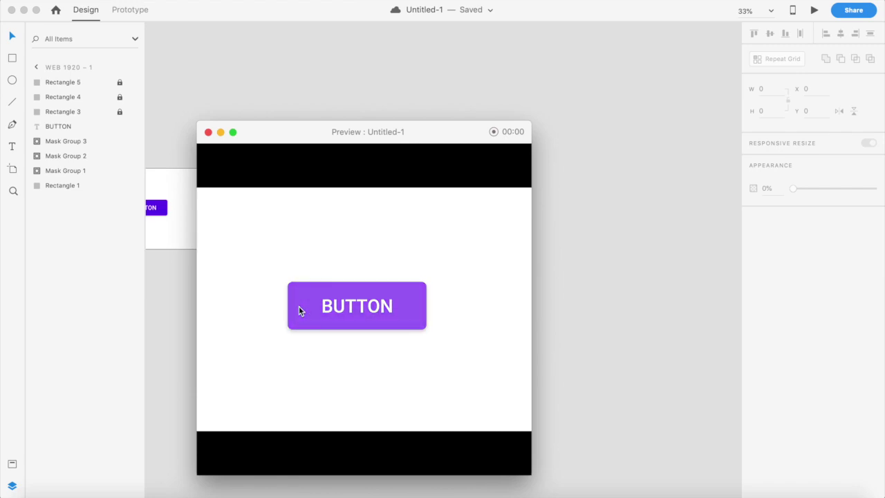
pyautogui.click(299, 311)
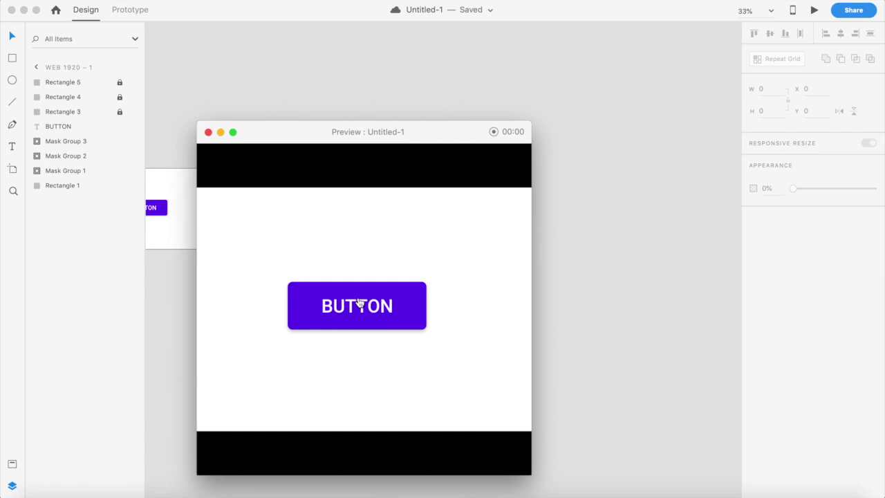
pyautogui.click(357, 306)
pyautogui.click(345, 317)
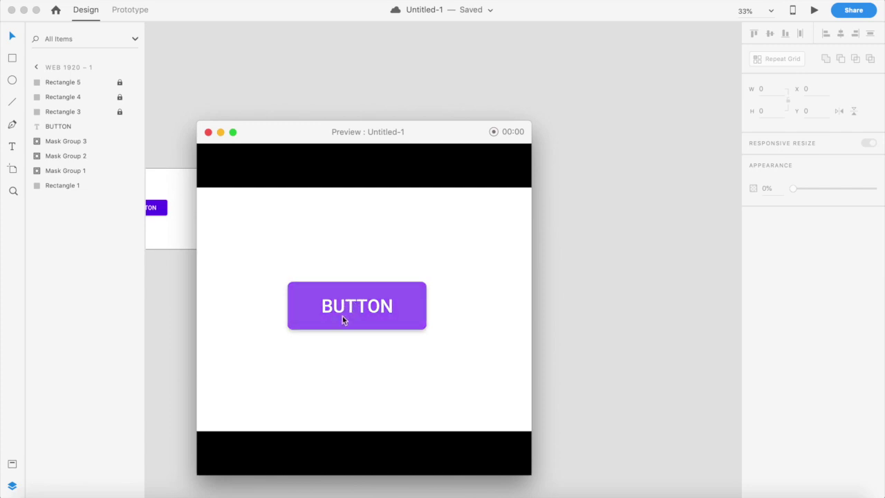
pyautogui.click(421, 303)
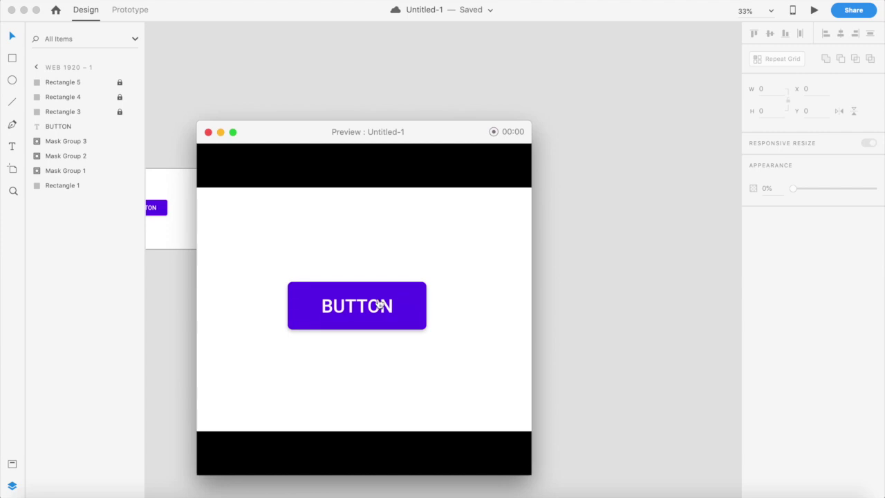
pyautogui.click(419, 302)
pyautogui.click(329, 307)
pyautogui.click(354, 301)
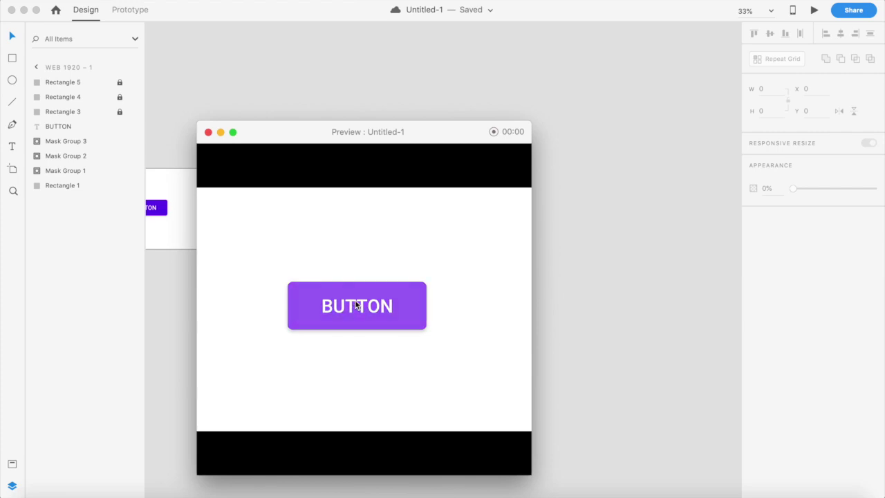
pyautogui.click(336, 302)
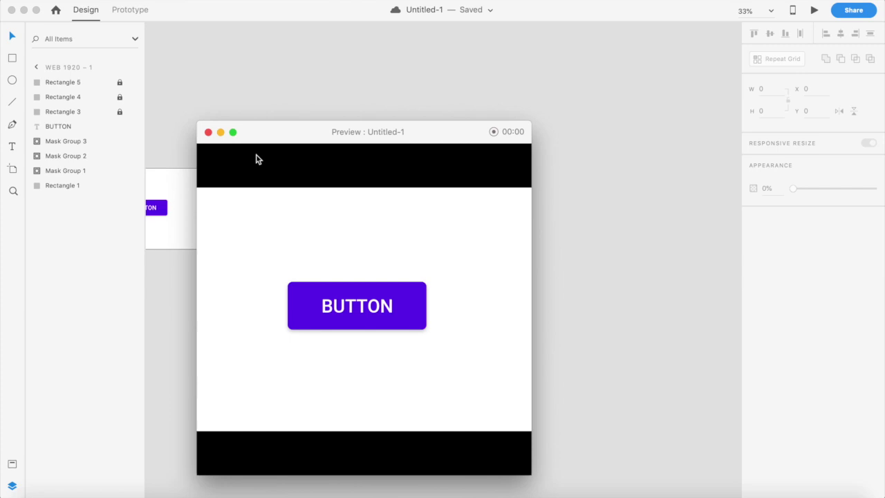
pyautogui.click(208, 132)
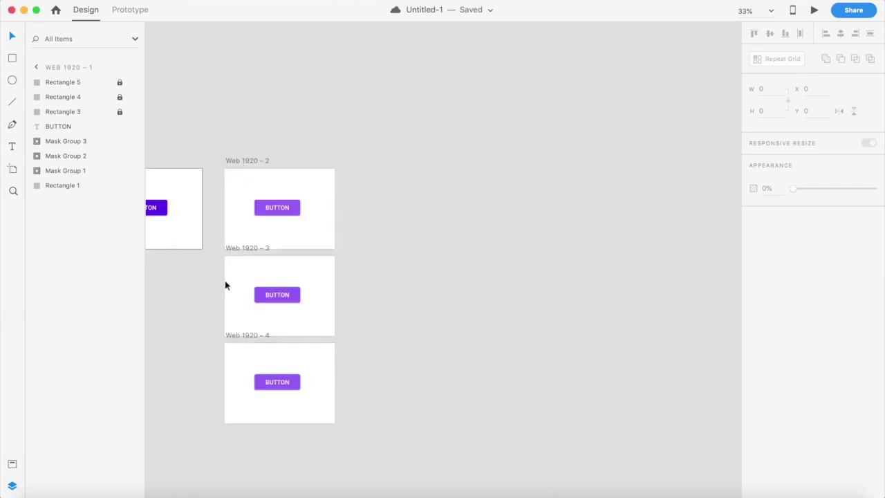
pyautogui.moveTo(225, 279); pyautogui.dragTo(347, 292)
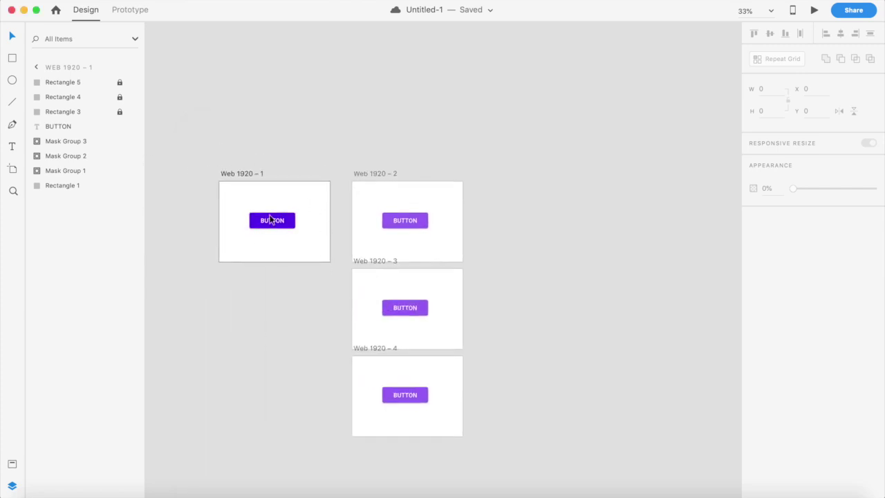
pyautogui.moveTo(527, 380); pyautogui.dragTo(402, 367)
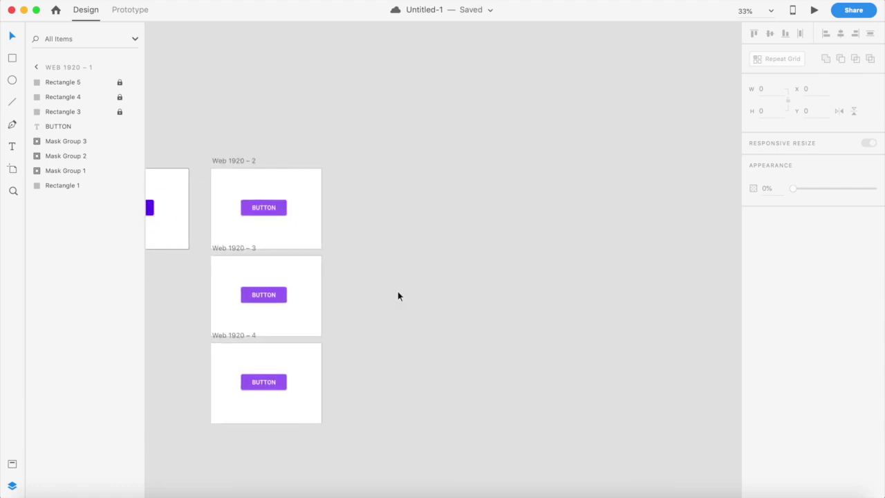
pyautogui.moveTo(333, 255); pyautogui.dragTo(398, 249)
pyautogui.moveTo(459, 275); pyautogui.dragTo(339, 265)
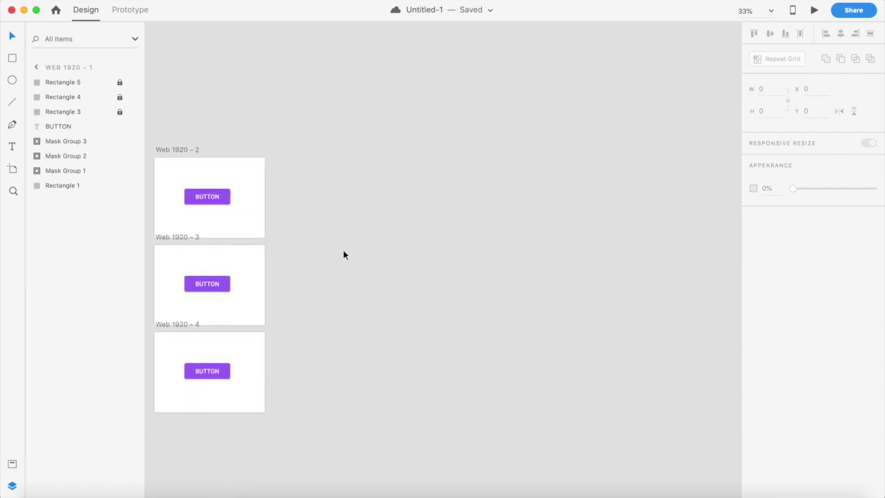
pyautogui.moveTo(141, 166)
pyautogui.click(12, 170)
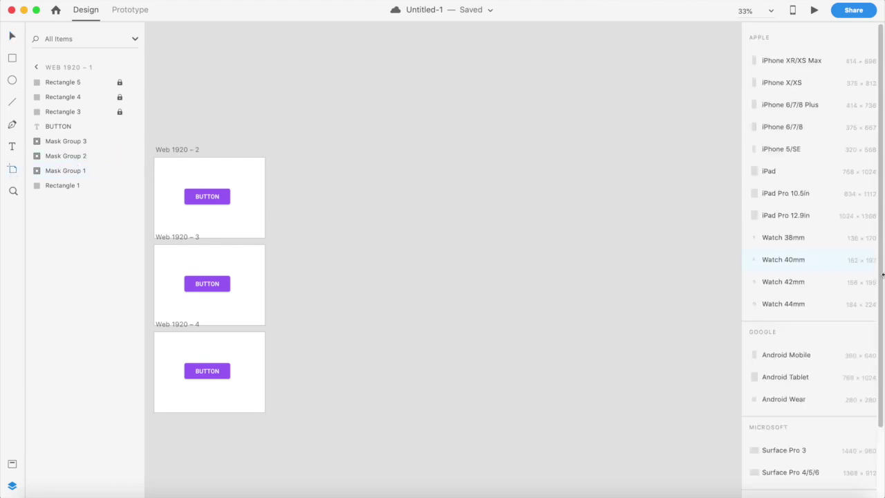
pyautogui.click(801, 451)
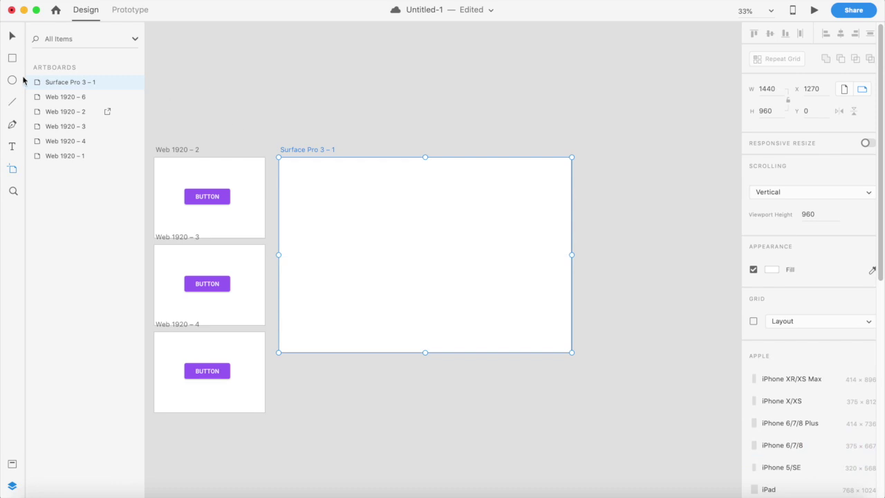
pyautogui.click(12, 36)
pyautogui.click(358, 71)
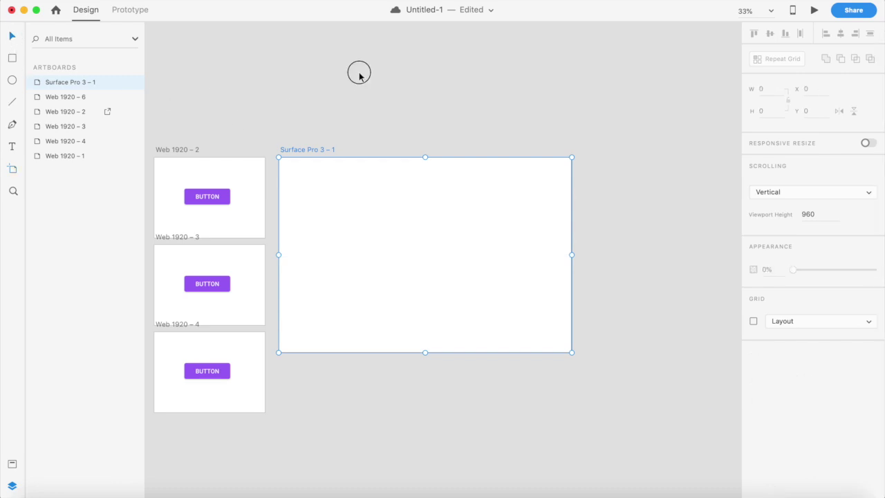
pyautogui.click(528, 321)
pyautogui.press('BackSpace')
# Duplicate the Web 1920 – 2 artboard to its right, then unlock and delete all button layers in the copy
pyautogui.moveTo(188, 149); pyautogui.dragTo(352, 152)
pyautogui.click(353, 189)
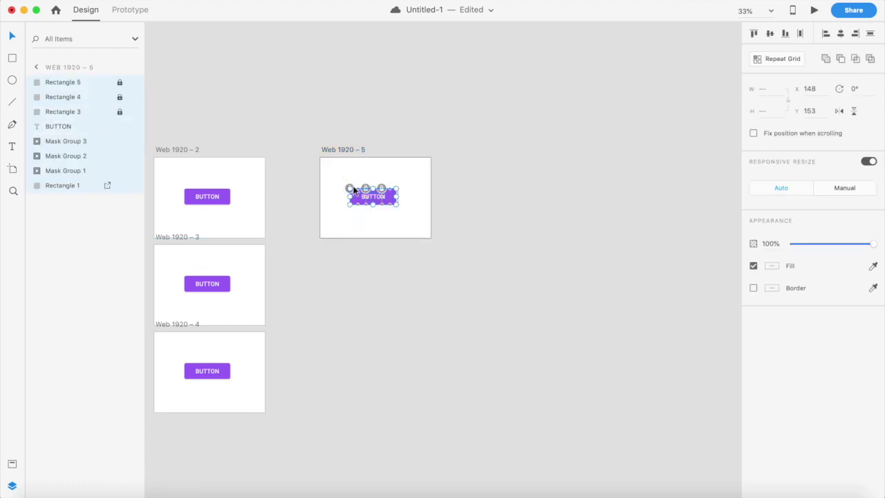
pyautogui.press('BackSpace')
pyautogui.click(349, 189)
pyautogui.press('BackSpace')
pyautogui.click(365, 189)
pyautogui.press('BackSpace')
pyautogui.click(382, 188)
pyautogui.press('BackSpace')
pyautogui.click(388, 193)
# Draw a 368 × 117 rectangle on the empty Web 1920 – 5 artboard and centre it there
pyautogui.scroll(5, 385, 207)
pyautogui.moveTo(385, 208); pyautogui.dragTo(370, 250)
pyautogui.click(12, 60)
pyautogui.moveTo(286, 229)
pyautogui.mouseDown()
pyautogui.moveTo(355, 259)
pyautogui.moveTo(464, 283)
pyautogui.moveTo(456, 282)
pyautogui.mouseUp()
pyautogui.moveTo(402, 269)
pyautogui.mouseDown()
pyautogui.moveTo(406, 247)
pyautogui.moveTo(405, 260)
pyautogui.mouseUp()
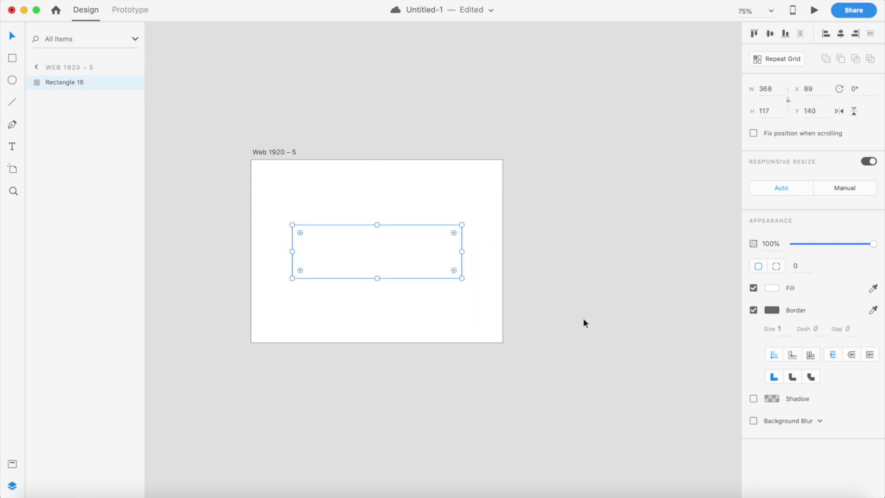
# Remove the rectangle's border and set its fill to purple #8900FF
pyautogui.click(753, 310)
pyautogui.click(774, 291)
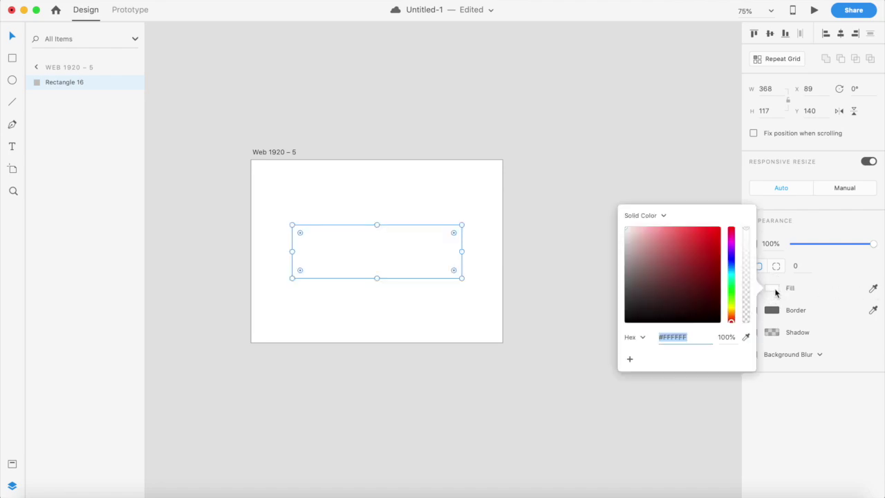
pyautogui.moveTo(725, 287); pyautogui.dragTo(731, 249)
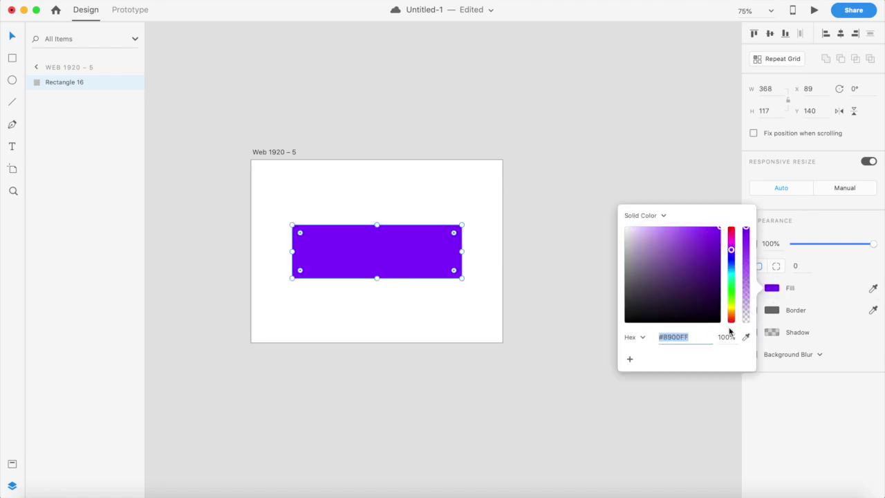
# Set the purple rectangle's corner radius to 12 and enable its shadow
pyautogui.click(806, 266)
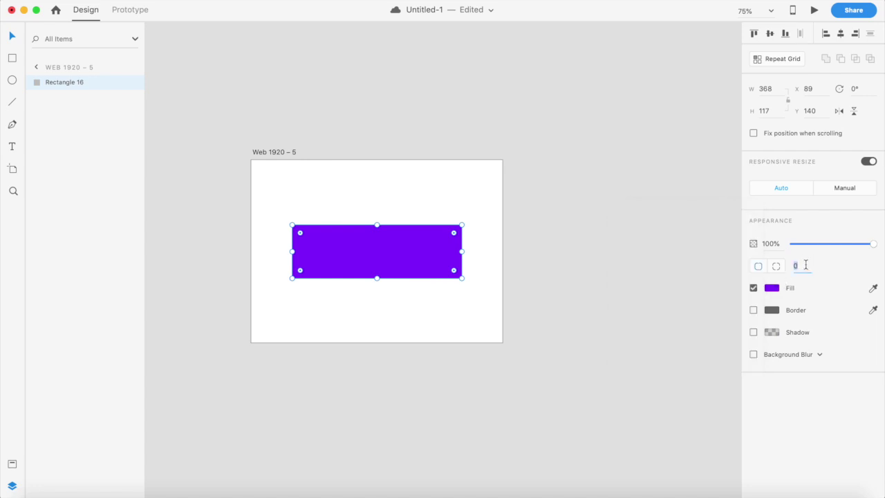
pyautogui.write('12')
pyautogui.press('Return')
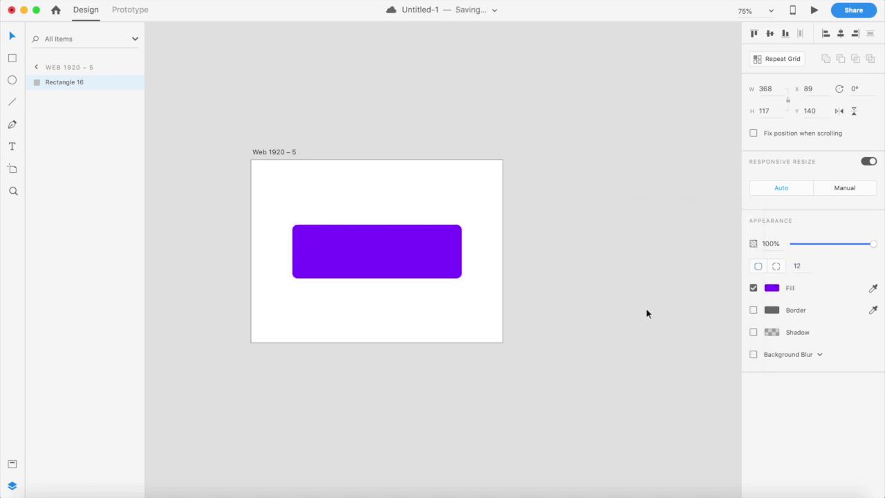
pyautogui.click(753, 332)
pyautogui.click(440, 305)
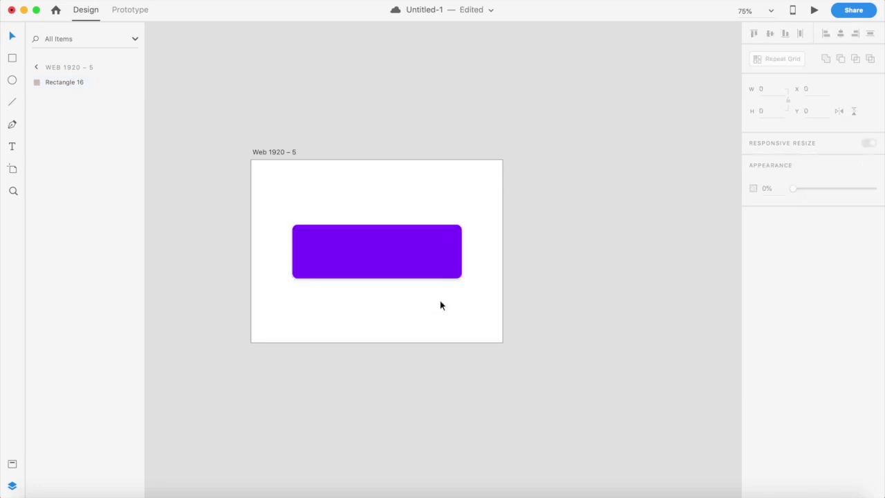
# Add the text label CLICK in white on the purple rectangle
pyautogui.press('super+1')
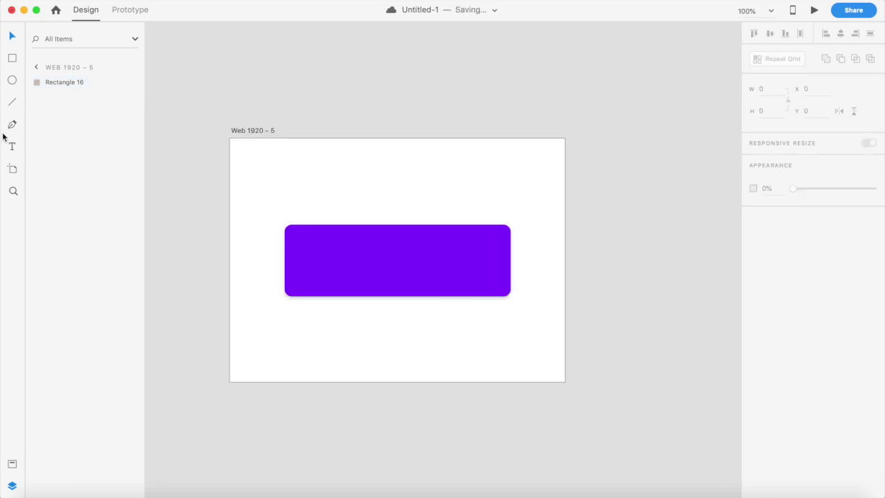
pyautogui.click(10, 148)
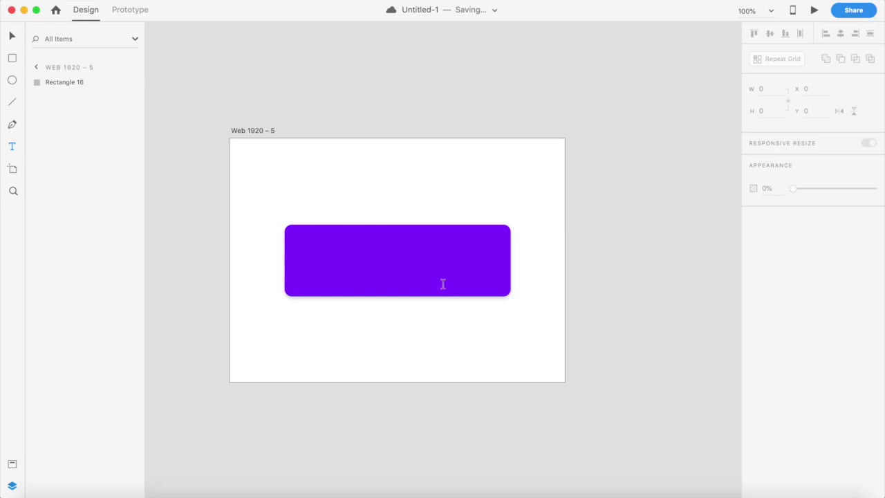
pyautogui.click(339, 259)
pyautogui.write('CLCIK')
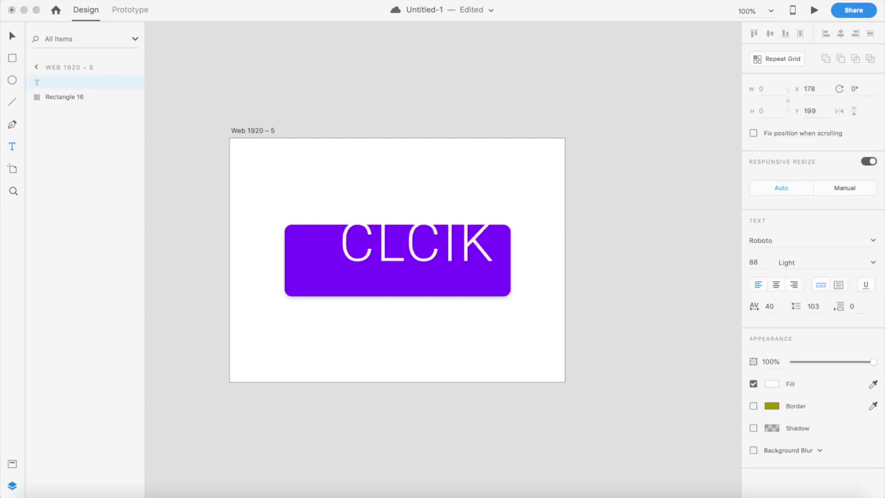
pyautogui.press('BackSpace')
pyautogui.press('BackSpace')
pyautogui.press('BackSpace')
pyautogui.write('ICK')
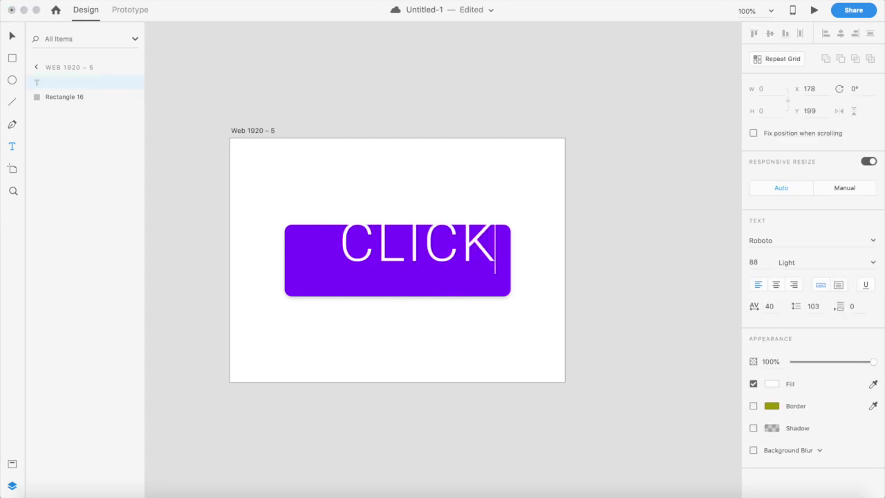
pyautogui.click(10, 37)
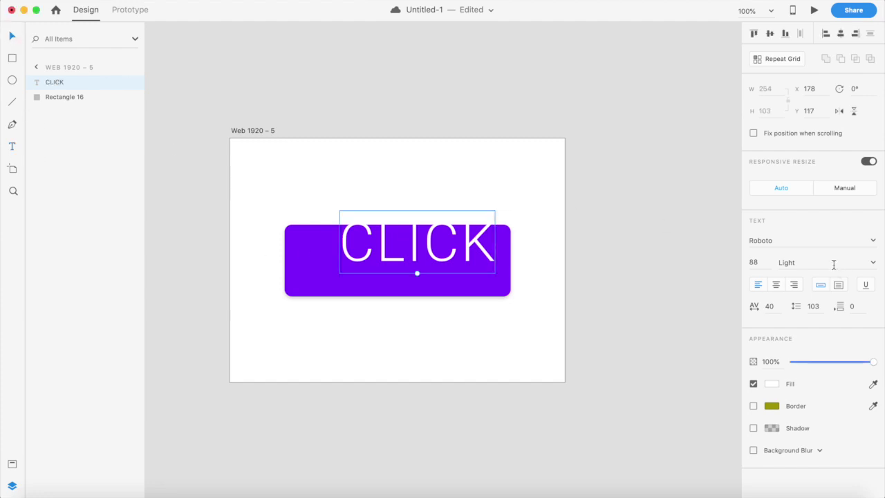
# Set the CLICK label's font weight to Medium, then shrink the label and centre it on the purple button
pyautogui.click(872, 262)
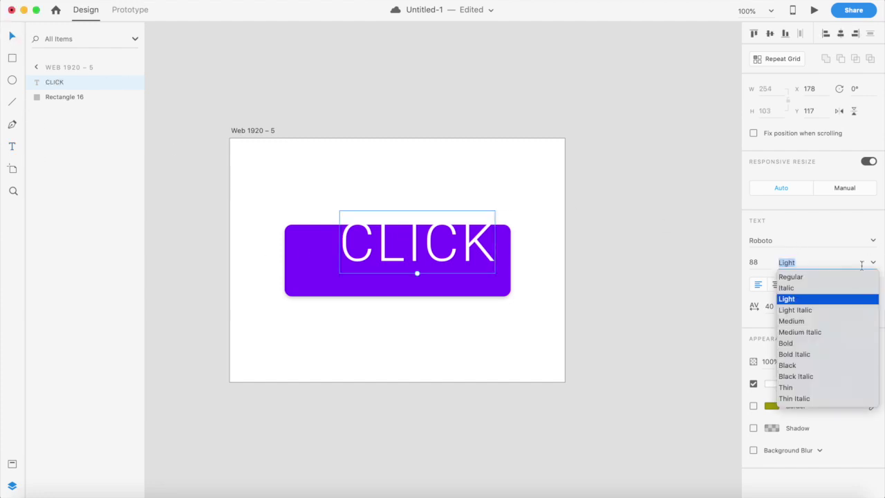
pyautogui.click(791, 320)
pyautogui.moveTo(417, 274)
pyautogui.mouseDown()
pyautogui.moveTo(410, 251)
pyautogui.moveTo(419, 248)
pyautogui.moveTo(404, 271)
pyautogui.mouseUp()
pyautogui.click(447, 380)
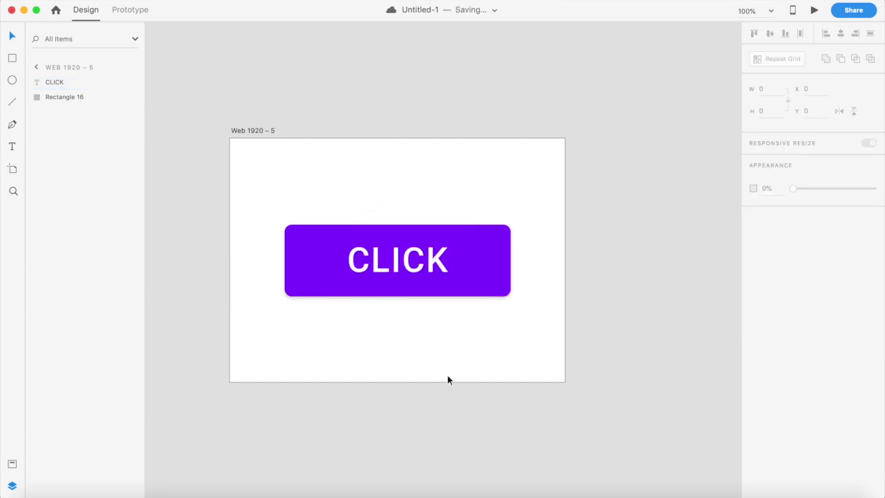
# Draw a 117 × 117 square over the left end of the purple button, matching the button's height
pyautogui.press('super+minus')
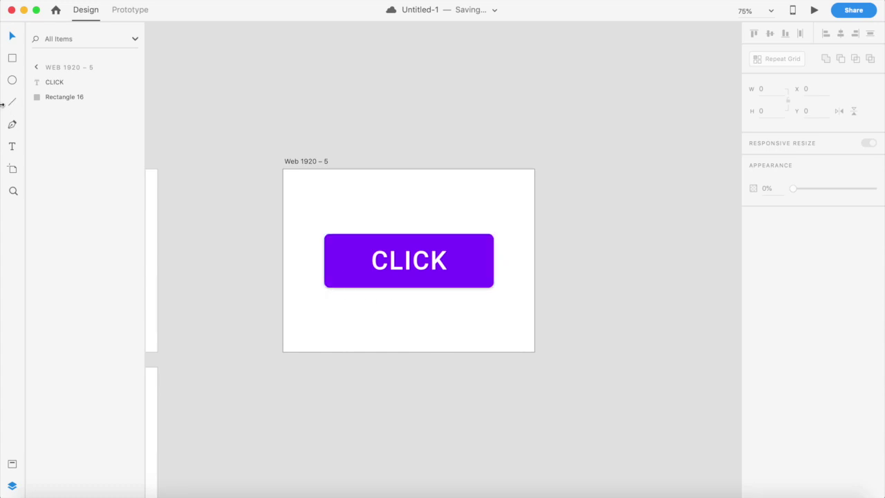
pyautogui.click(13, 58)
pyautogui.moveTo(323, 234); pyautogui.dragTo(378, 287)
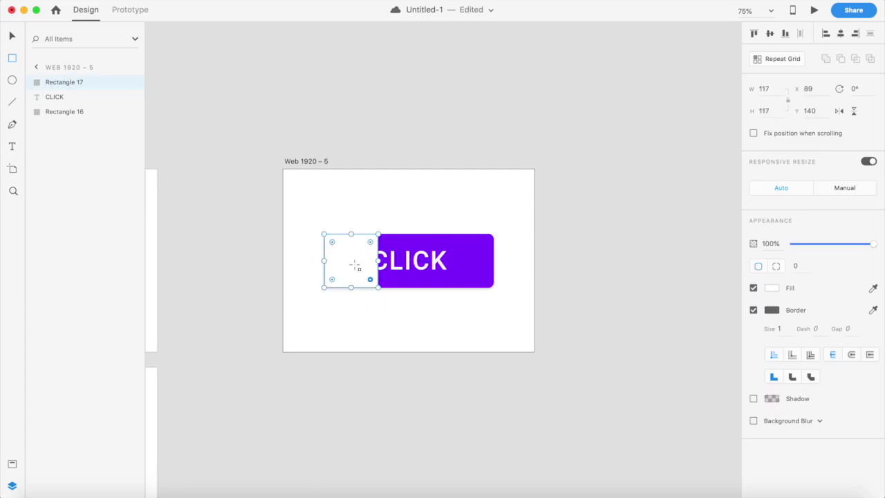
# Duplicate the square twice with equal spacing so three squares span the whole width of the button
pyautogui.click(12, 36)
pyautogui.keyDown('alt'); pyautogui.moveTo(330, 265); pyautogui.dragTo(401, 270); pyautogui.keyUp('alt')
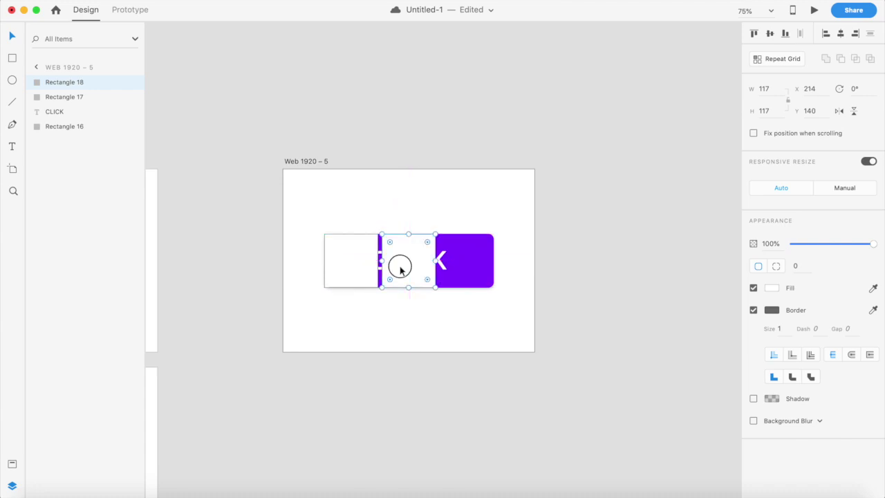
pyautogui.press('super+d')
pyautogui.click(461, 339)
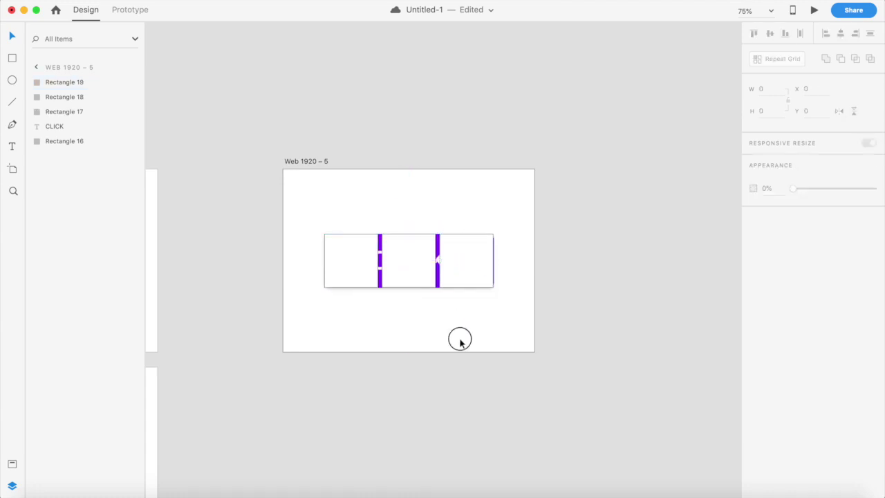
# Select all three squares covering the button and set their opacity to 0%
pyautogui.click(406, 278)
pyautogui.keyDown('shift'); pyautogui.click(358, 277); pyautogui.keyUp('shift')
pyautogui.keyDown('shift'); pyautogui.click(474, 263); pyautogui.keyUp('shift')
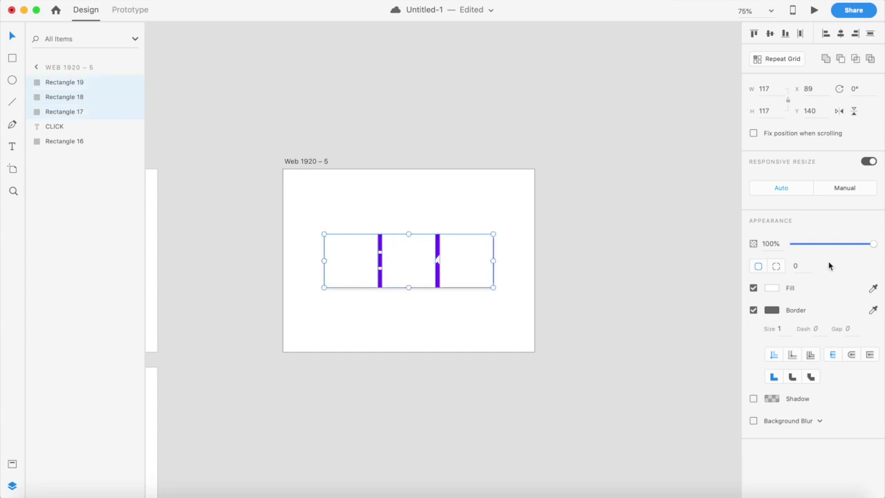
pyautogui.moveTo(873, 244); pyautogui.dragTo(661, 246)
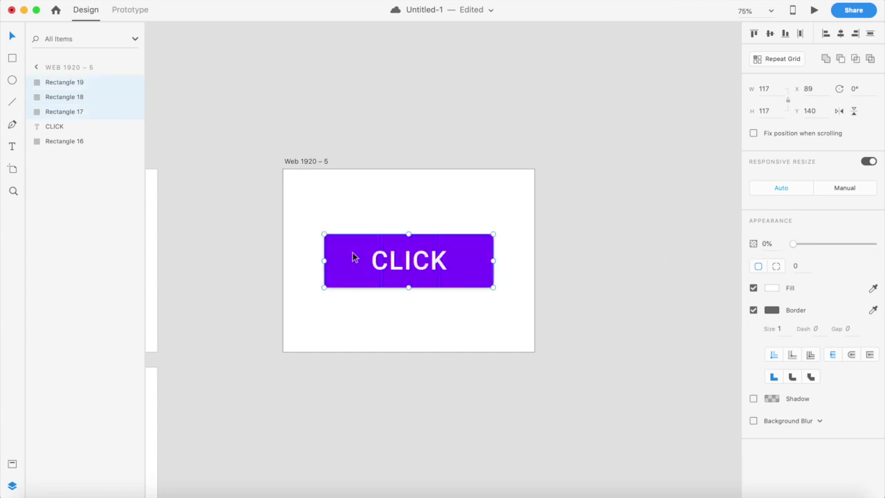
# Check the placement of the three invisible squares over the button by selecting them individually
pyautogui.click(395, 198)
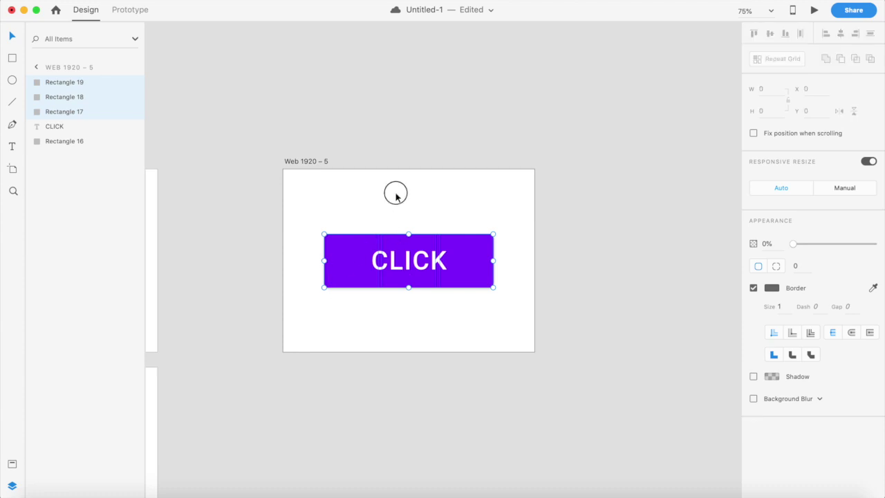
pyautogui.click(338, 249)
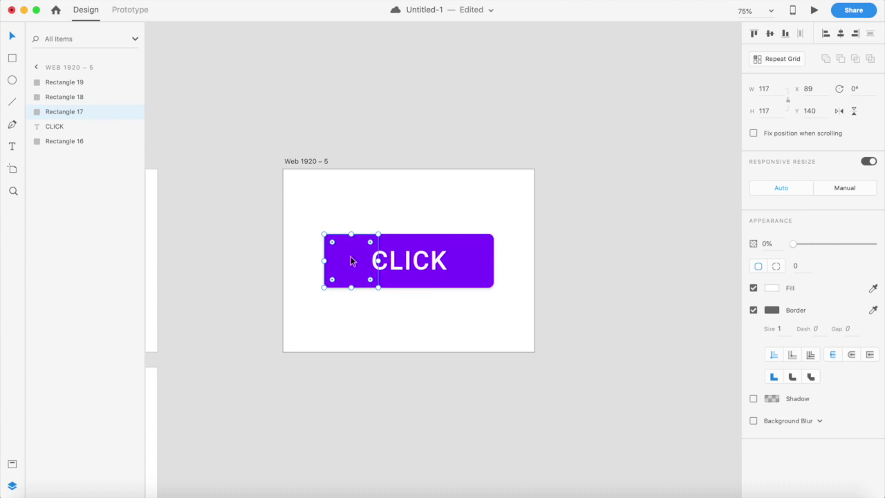
pyautogui.click(408, 261)
pyautogui.click(448, 263)
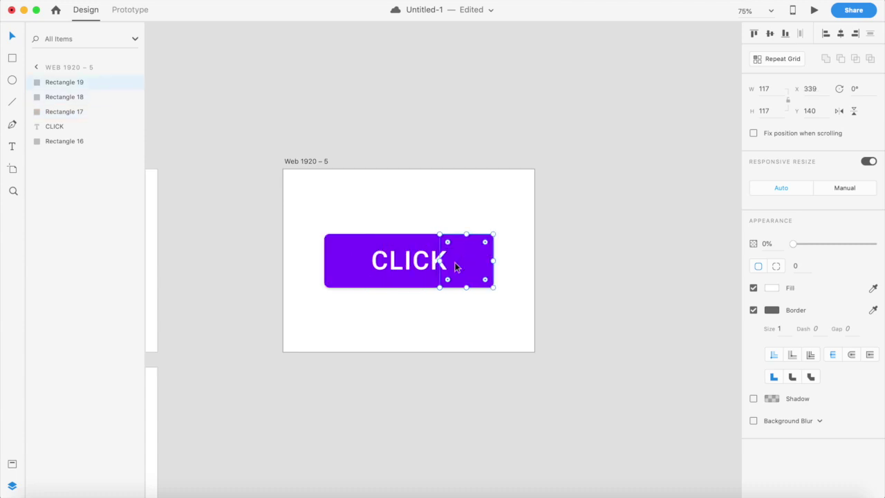
pyautogui.click(437, 230)
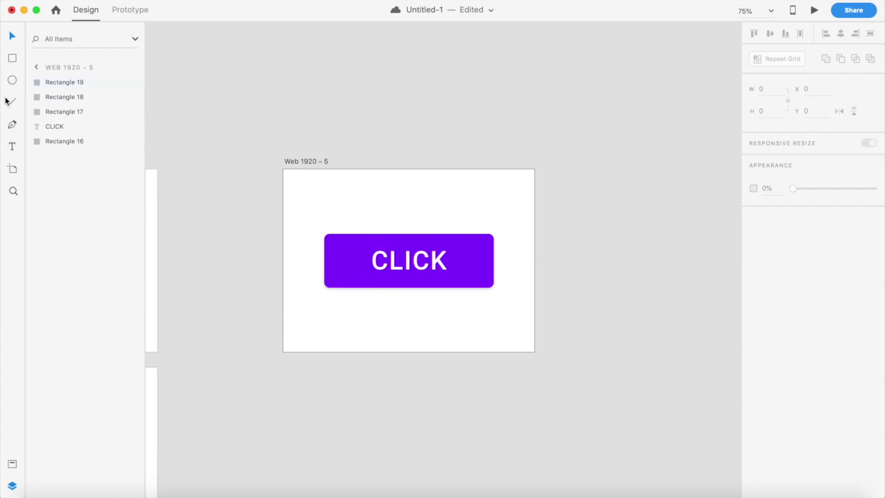
# Draw a 114 × 114 circle just below the left end of the purple button
pyautogui.moveTo(304, 322)
pyautogui.mouseDown()
pyautogui.moveTo(393, 370)
pyautogui.moveTo(356, 374)
pyautogui.mouseUp()
pyautogui.moveTo(333, 343); pyautogui.dragTo(410, 318)
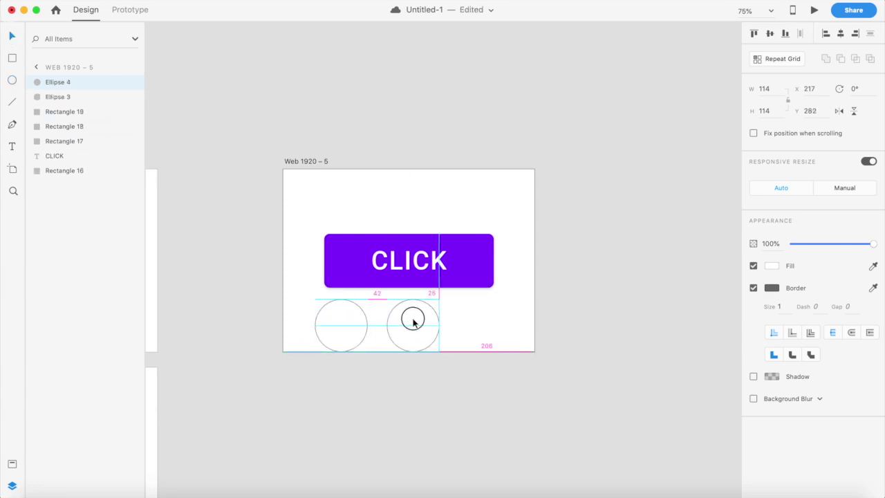
pyautogui.press('BackSpace')
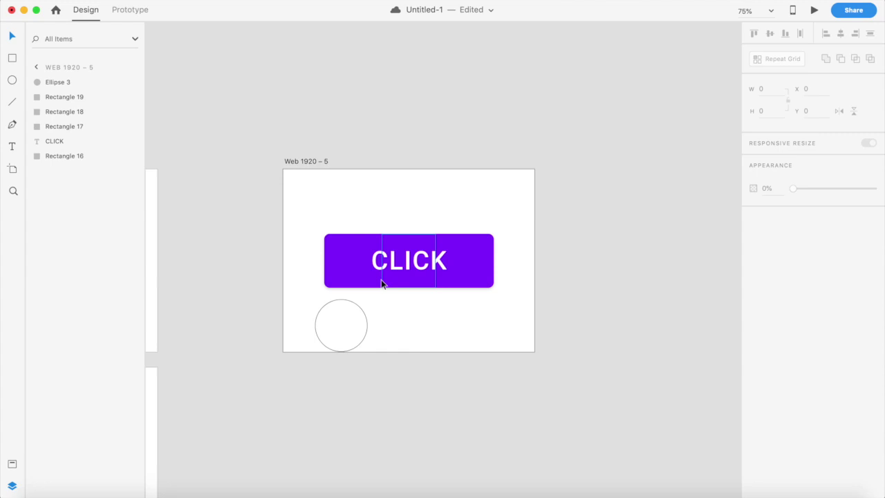
# Duplicate the circle twice and spread the copies in a row beneath the button
pyautogui.click(350, 311)
pyautogui.press('super+d')
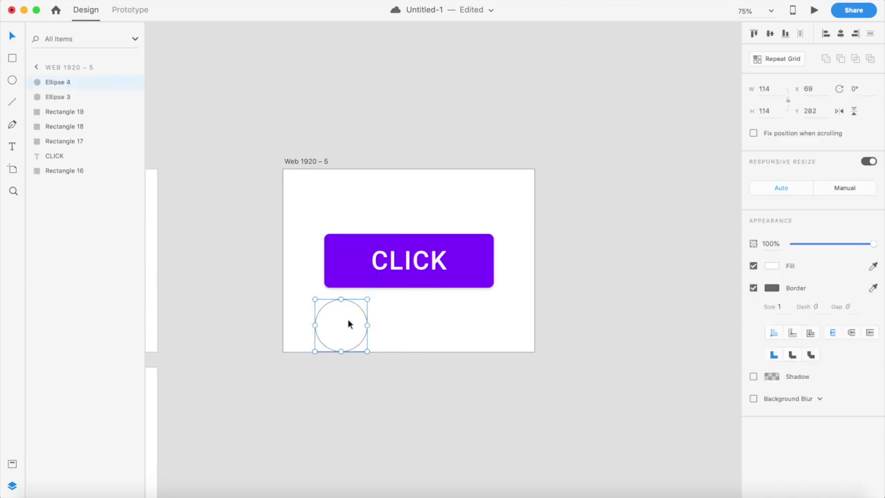
pyautogui.press('super+d')
pyautogui.moveTo(350, 320); pyautogui.dragTo(412, 332)
pyautogui.click(415, 366)
pyautogui.click(413, 387)
# Move the first circle over the button's lower left end and remove the border from all three circles
pyautogui.moveTo(342, 322); pyautogui.dragTo(340, 270)
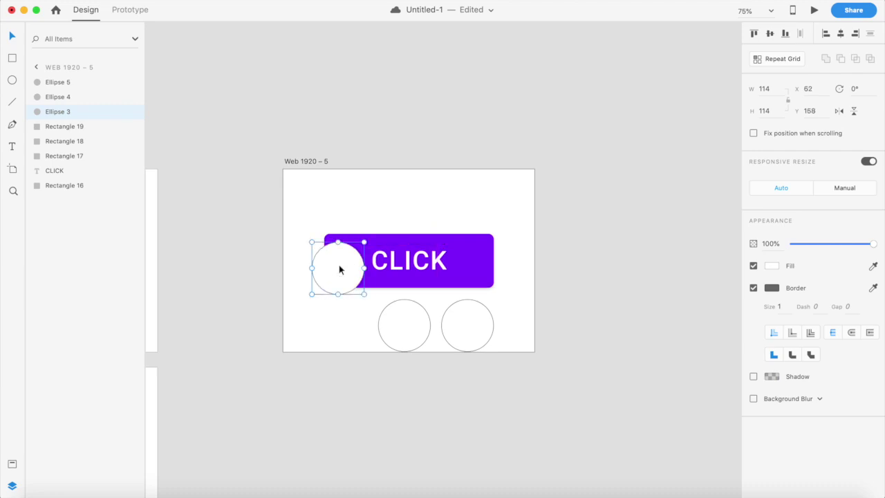
pyautogui.click(753, 288)
pyautogui.keyDown('shift'); pyautogui.click(398, 337); pyautogui.keyUp('shift')
pyautogui.keyDown('shift'); pyautogui.click(453, 331); pyautogui.keyUp('shift')
pyautogui.click(753, 288)
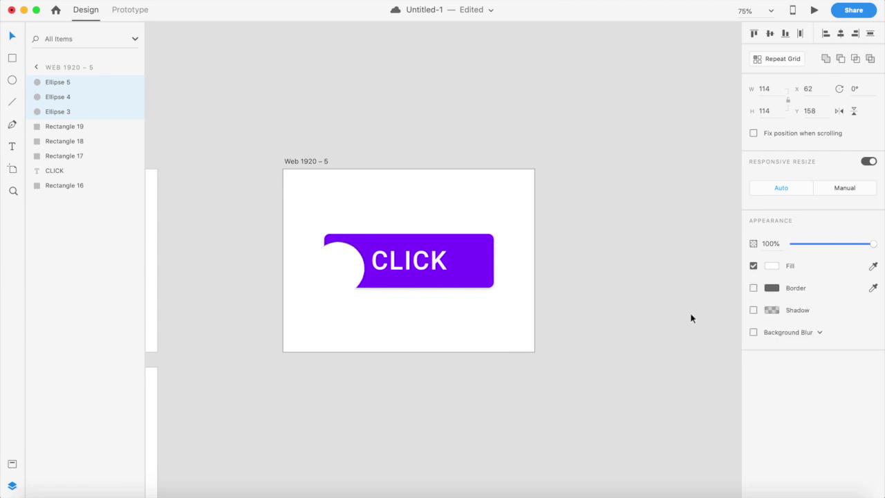
pyautogui.click(658, 353)
pyautogui.scroll(3, 304, 334)
# Set the opacity of the circle over the button's left end to 40%
pyautogui.click(336, 263)
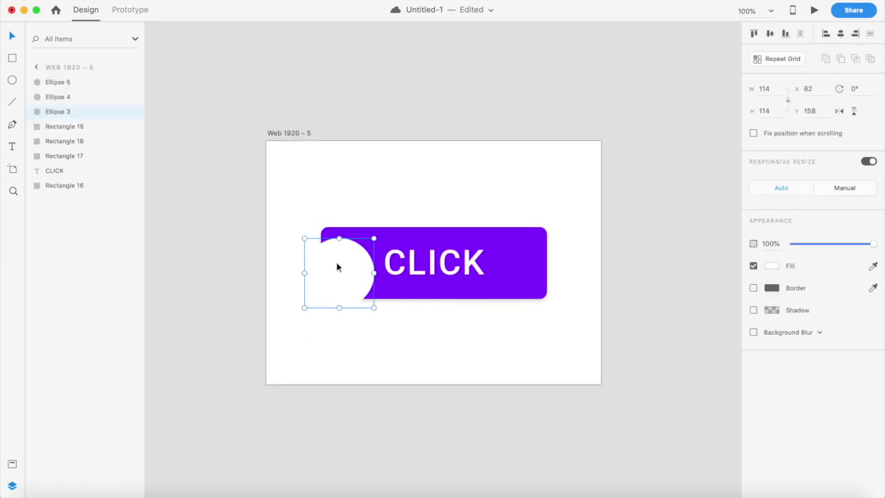
pyautogui.press('super+a')
pyautogui.write('20')
pyautogui.press('Return')
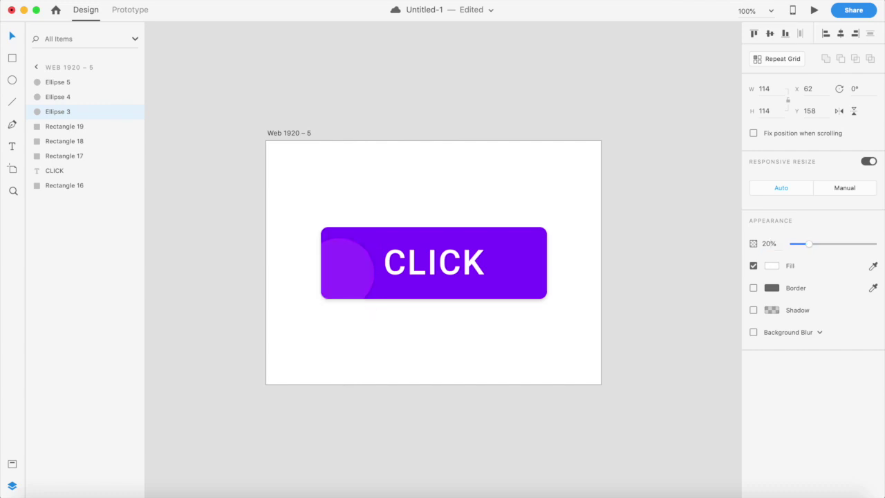
pyautogui.click(779, 242)
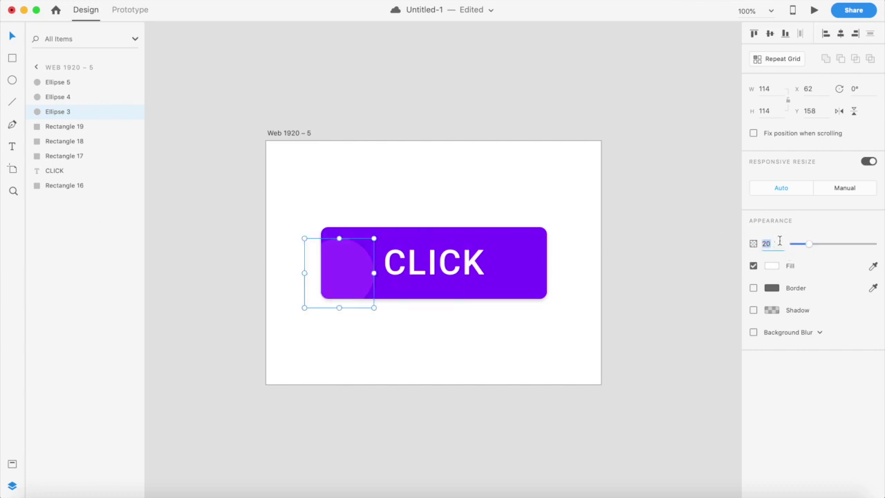
pyautogui.write('80')
pyautogui.click(689, 184)
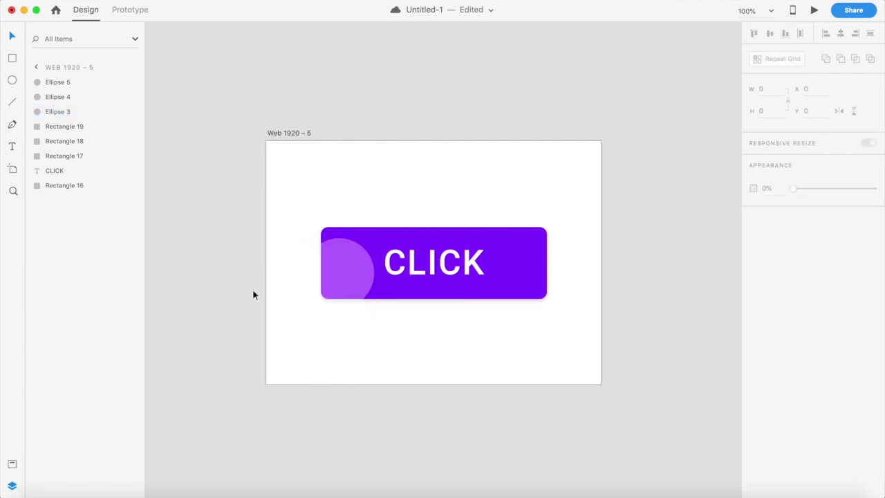
# Try enlarging the left circle to cover the whole button, then undo the resize
pyautogui.click(331, 282)
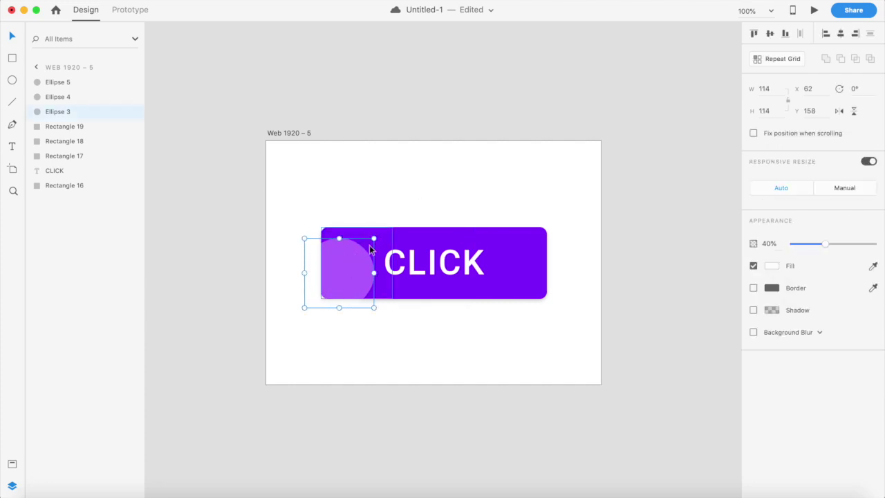
pyautogui.moveTo(374, 238); pyautogui.dragTo(653, 161)
pyautogui.hotkey('ctrl', 'z')
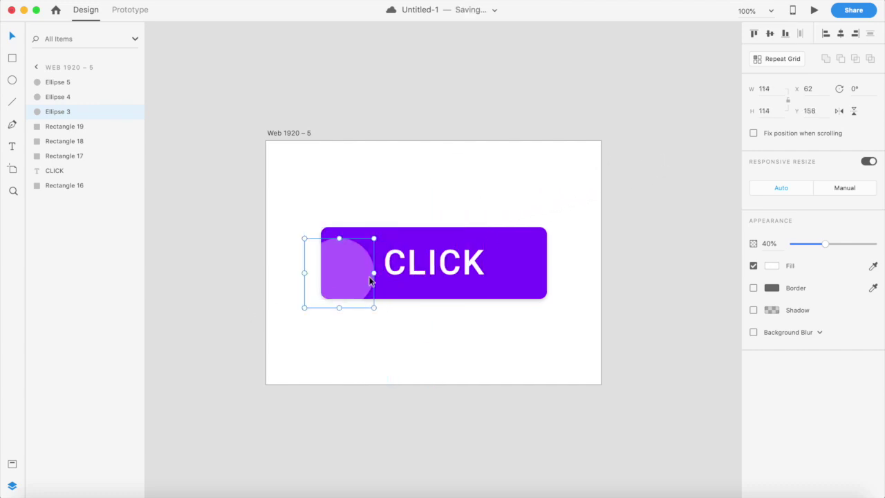
pyautogui.moveTo(373, 273); pyautogui.dragTo(565, 275)
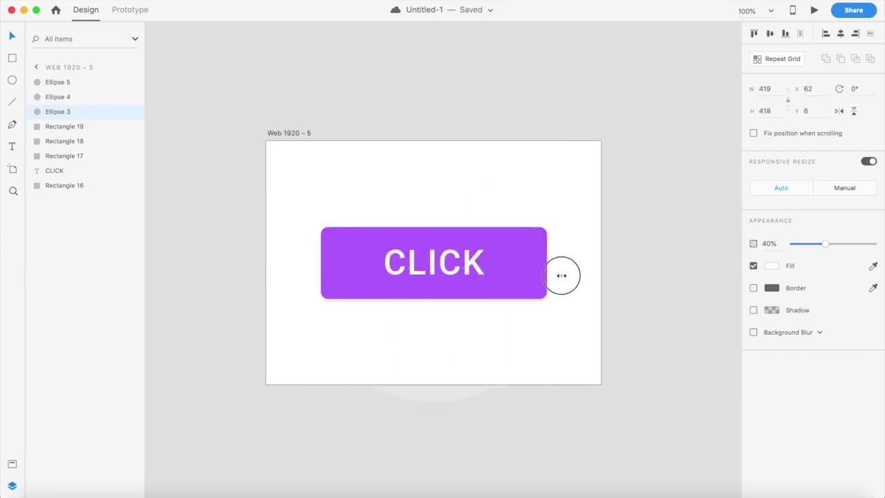
pyautogui.click(620, 274)
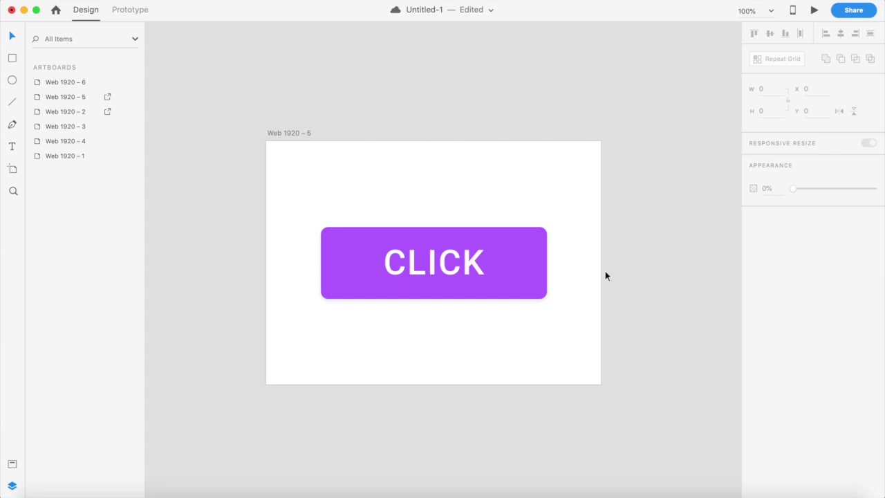
pyautogui.click(387, 278)
pyautogui.press('super+z')
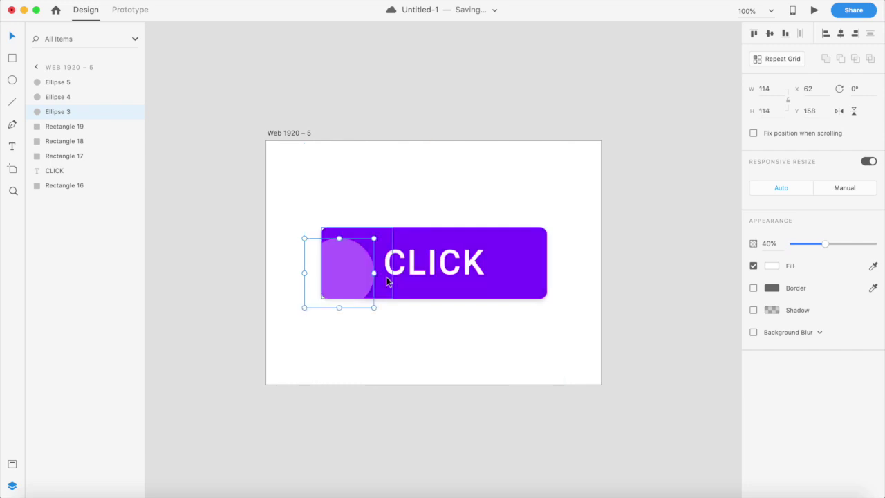
# Move the other two circles onto the button's centre and right end, and set all three circles' opacity to 0%
pyautogui.moveTo(826, 246); pyautogui.dragTo(789, 244)
pyautogui.click(441, 349)
pyautogui.moveTo(443, 351); pyautogui.dragTo(448, 262)
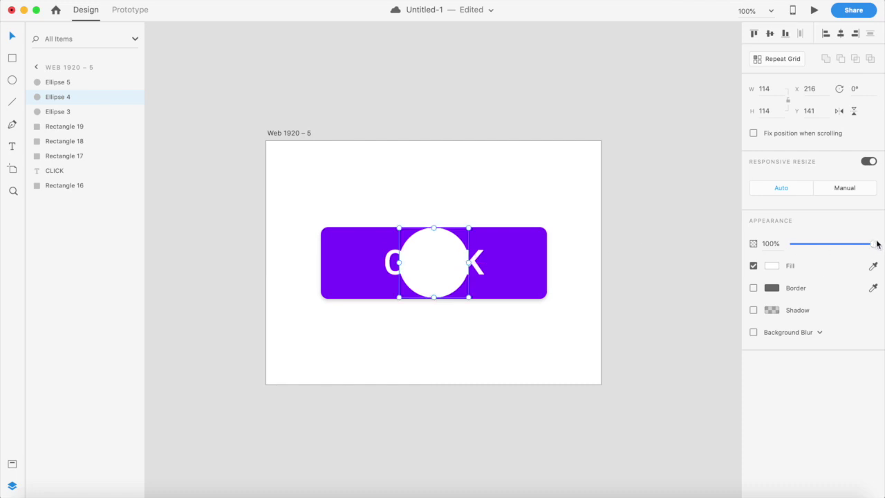
pyautogui.moveTo(877, 244); pyautogui.dragTo(789, 244)
pyautogui.moveTo(535, 356); pyautogui.dragTo(530, 279)
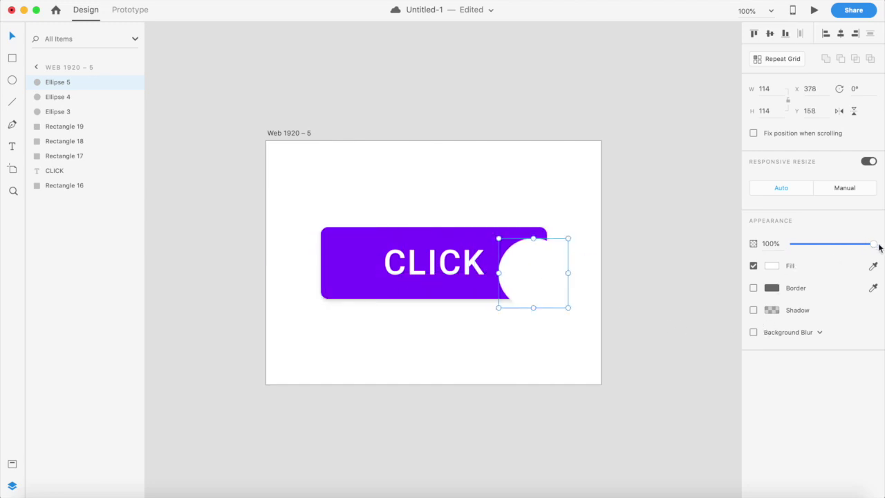
pyautogui.moveTo(876, 248); pyautogui.dragTo(443, 194)
# Duplicate the Web 1920 – 5 artboard three times, stacking the copies in a column to its right
pyautogui.press('super+minus')
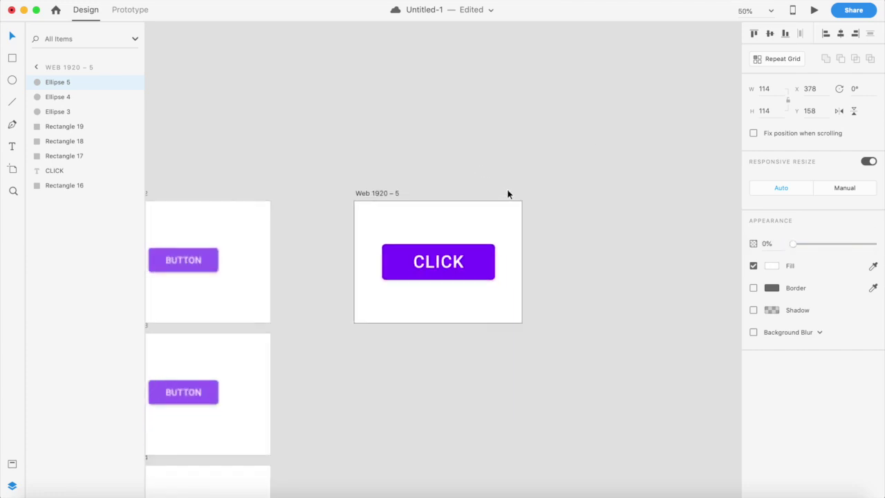
pyautogui.hscroll(3, 325, 183)
pyautogui.moveTo(322, 179); pyautogui.dragTo(509, 440)
pyautogui.click(512, 234)
pyautogui.click(512, 155)
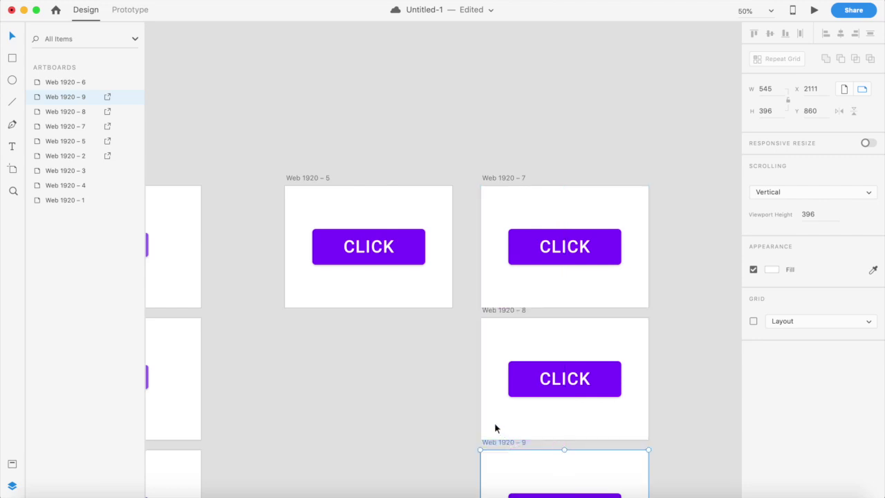
pyautogui.click(632, 373)
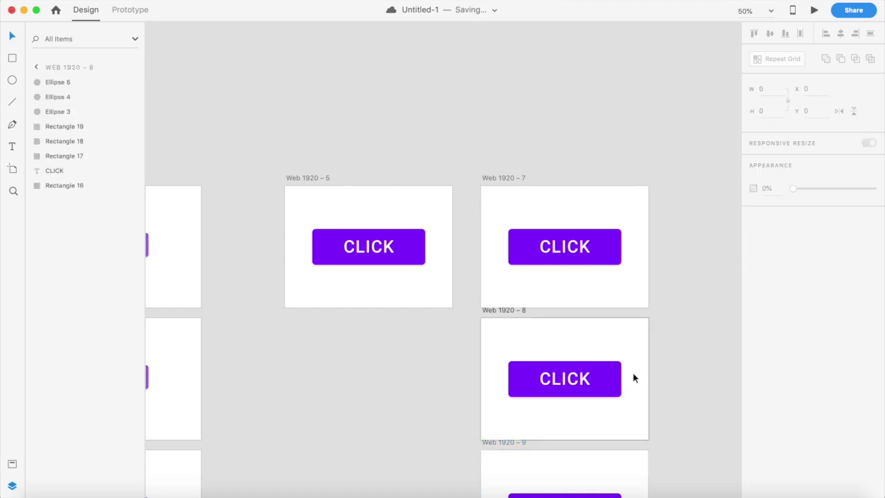
pyautogui.scroll(-5, 622, 355)
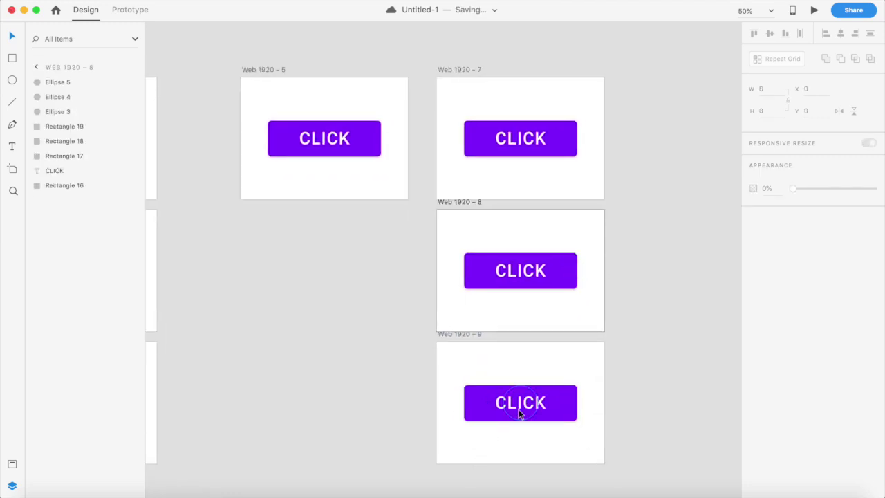
pyautogui.click(524, 404)
pyautogui.click(460, 409)
# Set the opacity of the left circle on artboard Web 1920 – 7 to 40%
pyautogui.scroll(2, 484, 194)
pyautogui.hscroll(2, 484, 194)
pyautogui.click(418, 181)
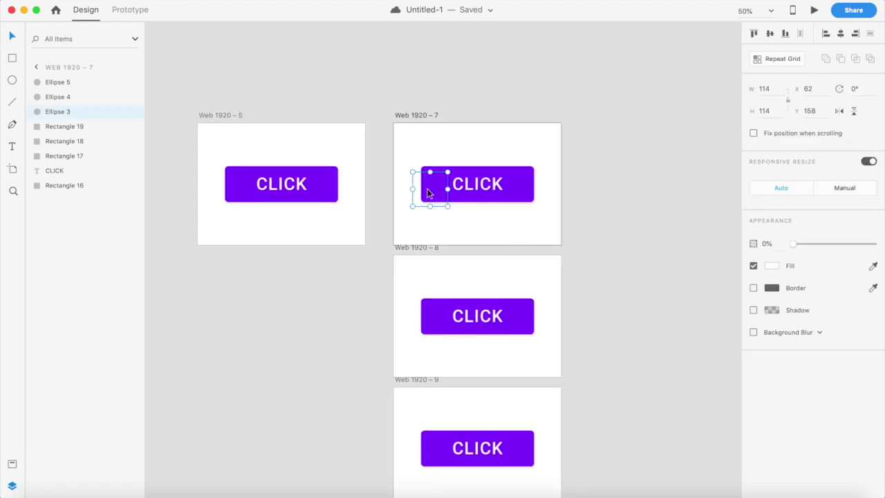
pyautogui.press('super+1')
pyautogui.hscroll(-3, 470, 187)
pyautogui.scroll(2, 470, 187)
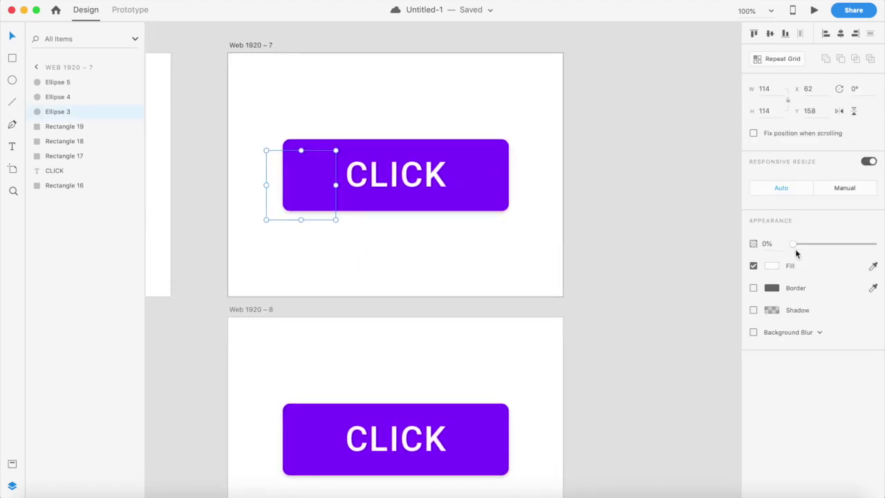
pyautogui.press('Return')
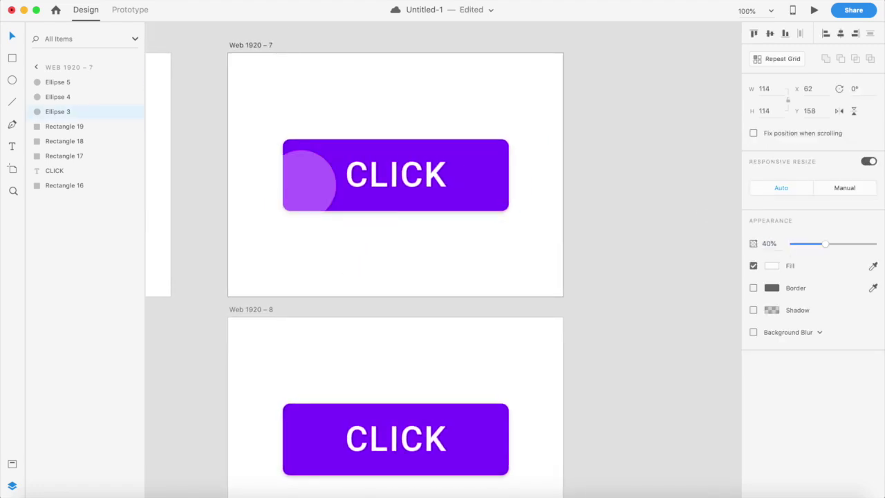
# Enlarge the left circle on Web 1920 – 7 proportionally until it covers the whole button
pyautogui.click(314, 181)
pyautogui.click(334, 185)
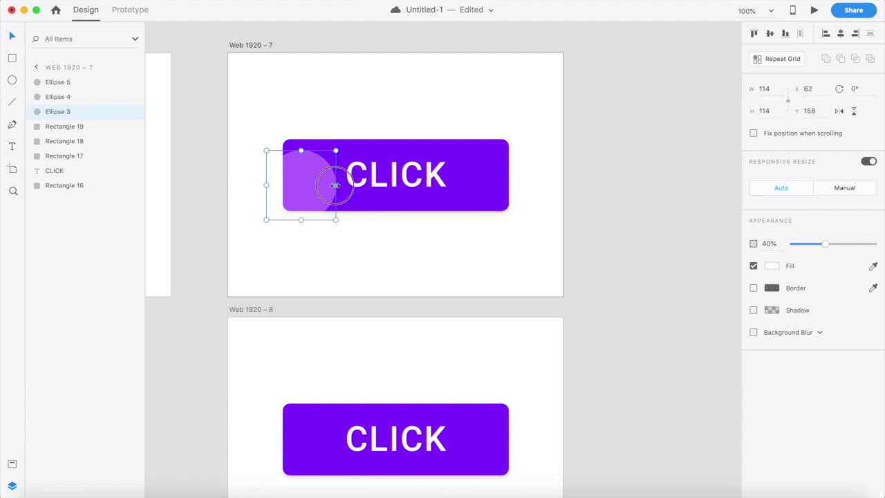
pyautogui.moveTo(334, 185); pyautogui.dragTo(521, 172)
pyautogui.click(549, 146)
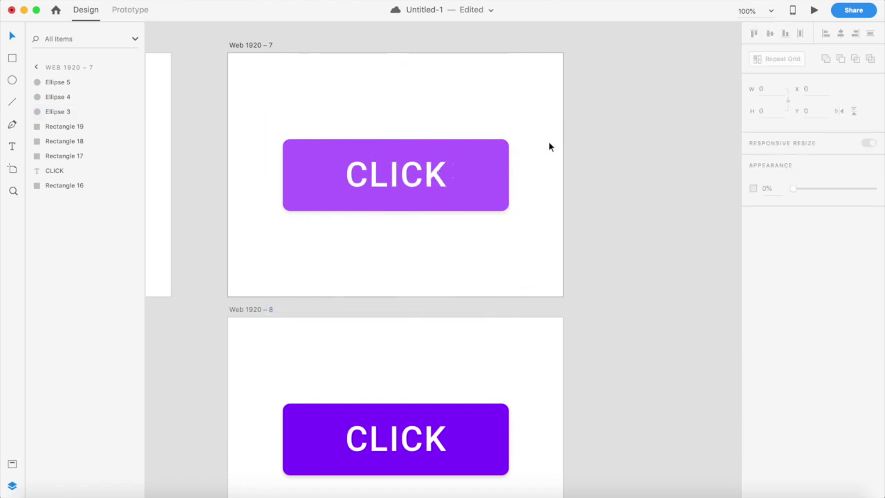
# Set the opacity of the centre circle on artboard Web 1920 – 8 to 40%
pyautogui.press('super+minus')
pyautogui.moveTo(486, 331); pyautogui.dragTo(490, 277)
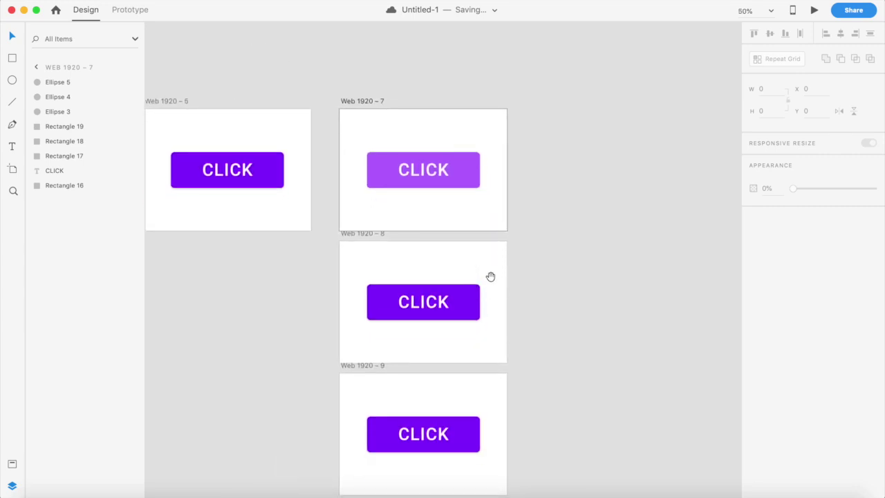
pyautogui.click(413, 309)
pyautogui.press('super+equal')
pyautogui.moveTo(398, 334); pyautogui.dragTo(446, 304)
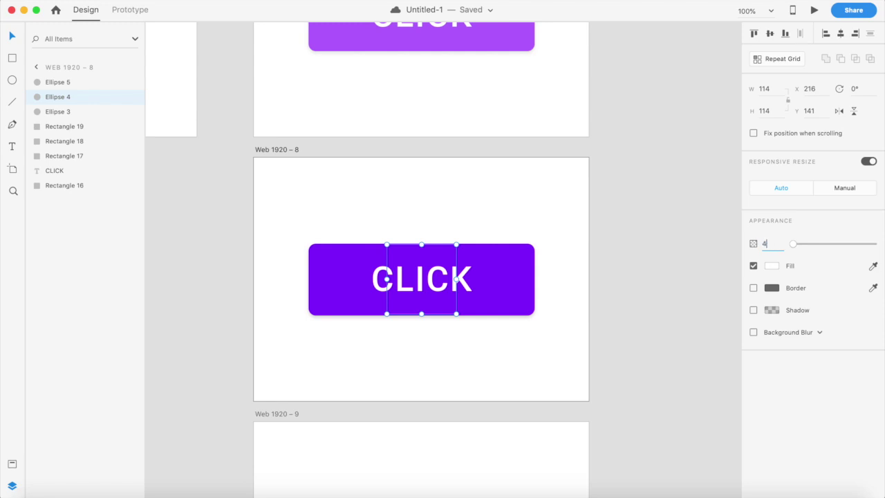
pyautogui.write('40')
pyautogui.press('Return')
# Enlarge the centre circle on Web 1920 – 8 upward and downward until it covers the whole button
pyautogui.click(420, 269)
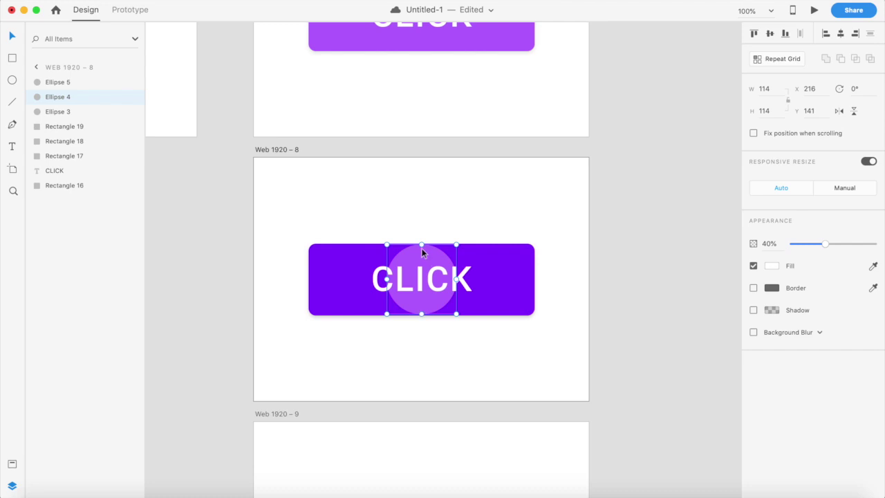
pyautogui.moveTo(422, 245); pyautogui.dragTo(442, 163)
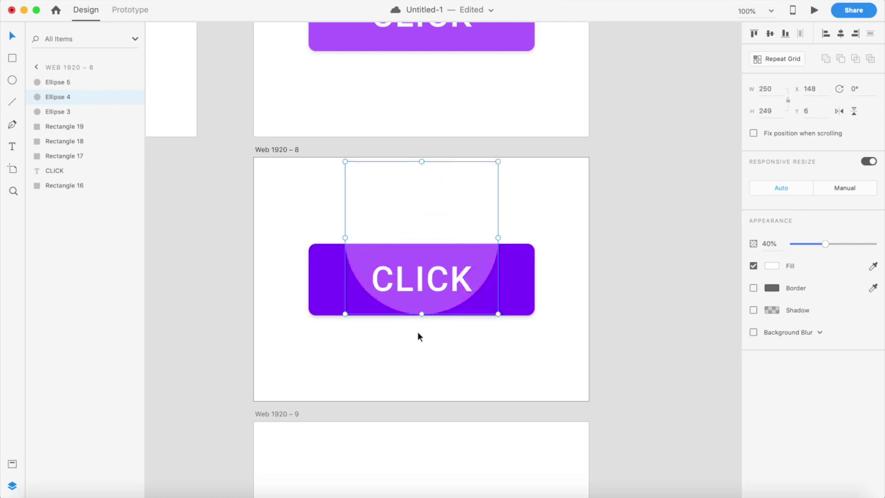
pyautogui.moveTo(423, 316); pyautogui.dragTo(437, 398)
pyautogui.click(577, 327)
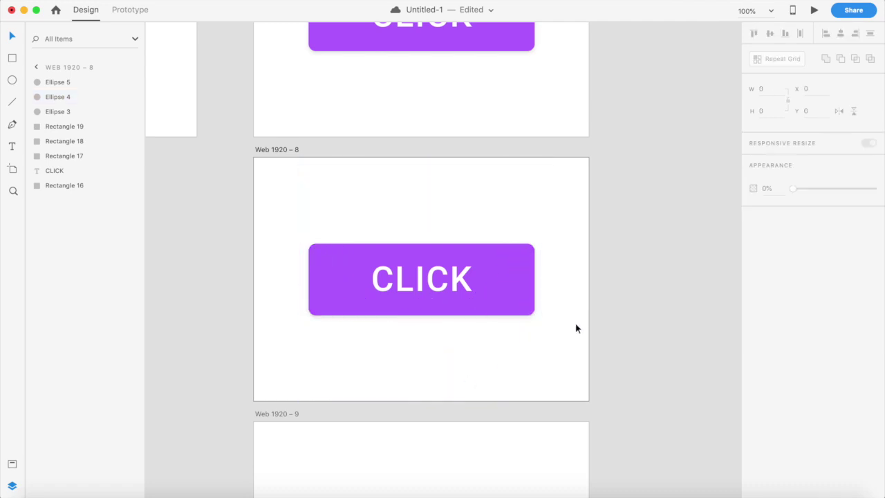
# Set the opacity of the right circle on artboard Web 1920 – 9 to 40%
pyautogui.press('super+minus')
pyautogui.scroll(-2, 491, 367)
pyautogui.click(467, 334)
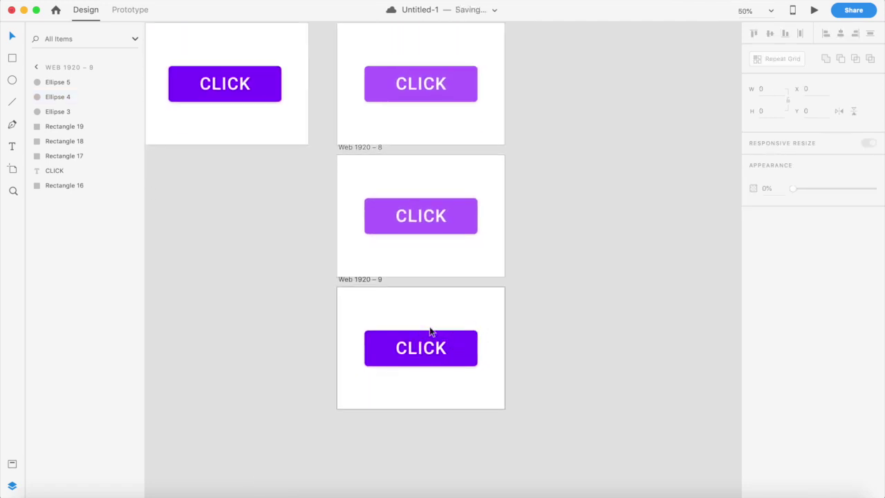
pyautogui.scroll(5, 433, 331)
pyautogui.click(493, 304)
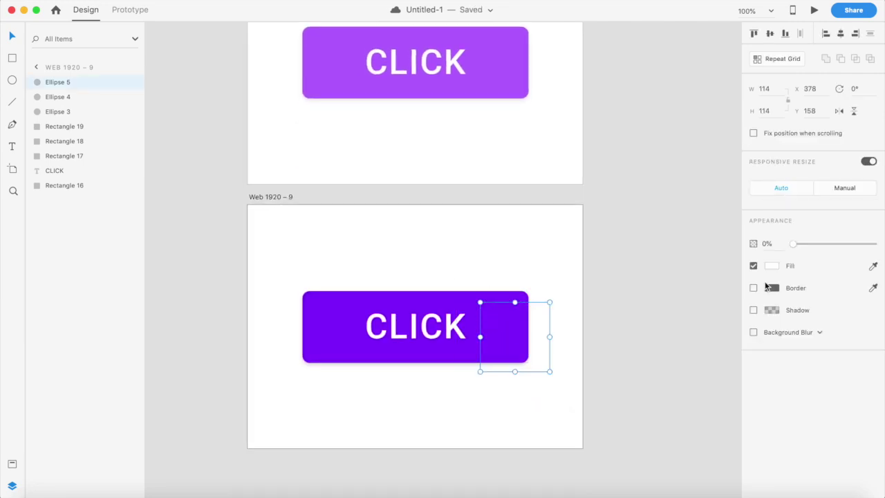
pyautogui.press('Return')
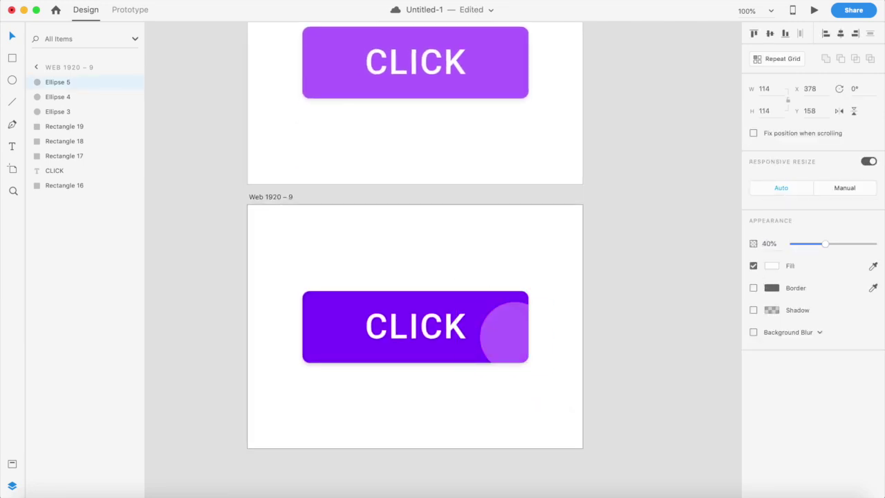
pyautogui.click(484, 336)
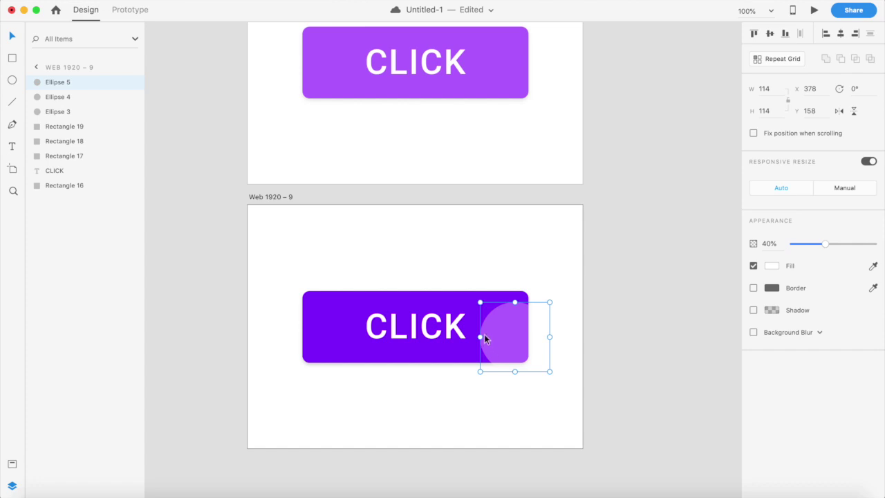
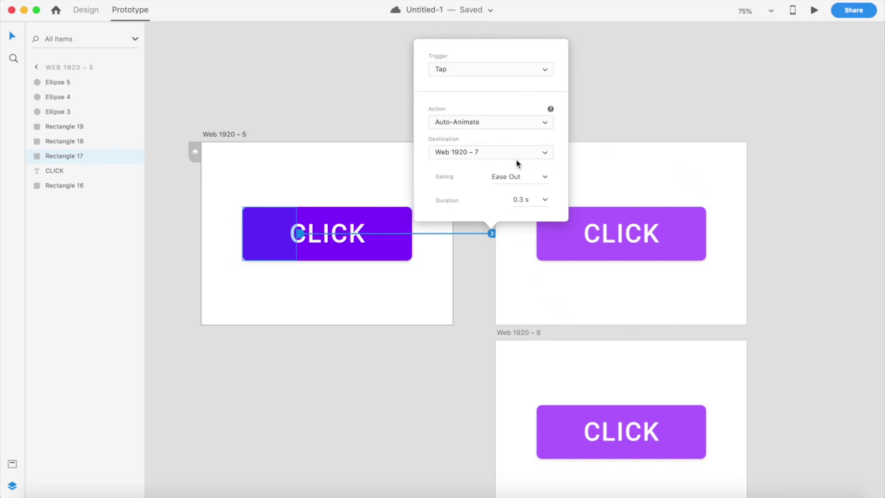
# Set the auto-animate link from the left hotspot to Web 1920 – 7 to Ease Out easing and a 0.3 s duration
pyautogui.click(545, 178)
pyautogui.click(512, 201)
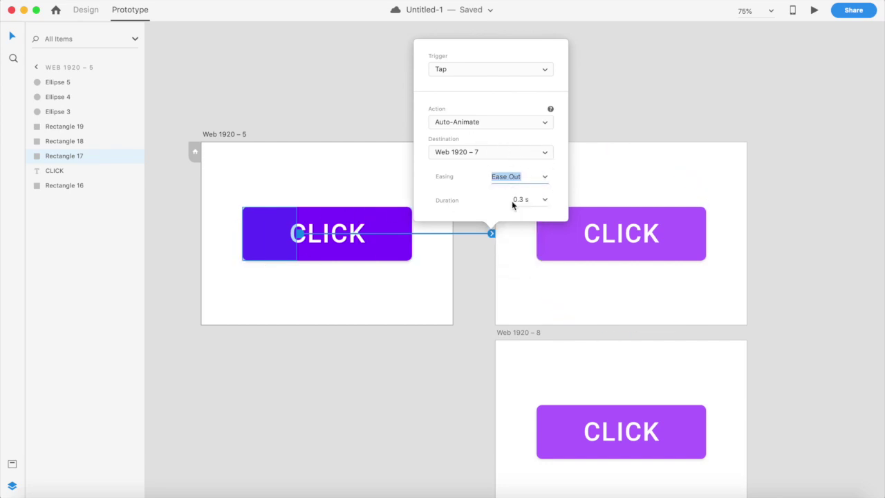
pyautogui.click(530, 199)
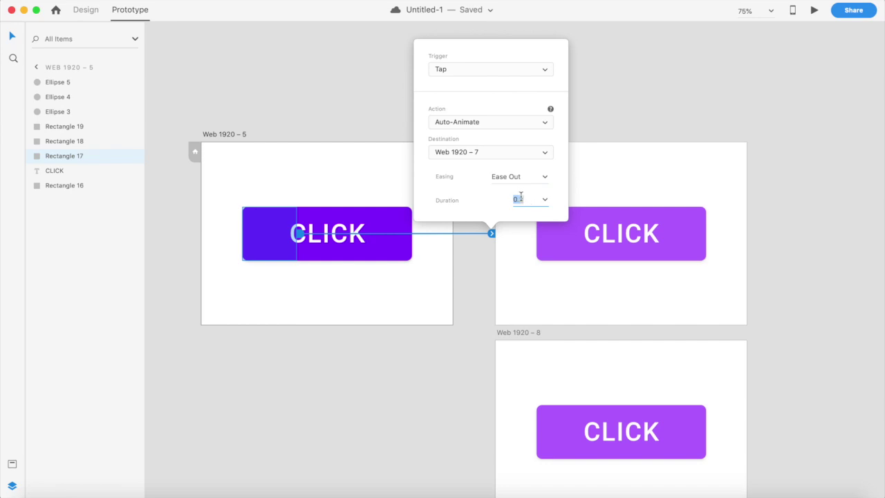
pyautogui.click(482, 269)
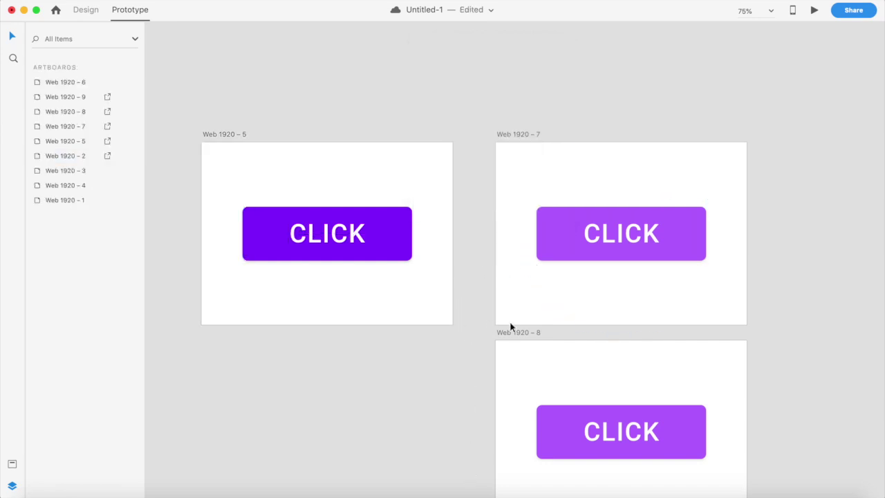
# Link the centre hotspot on Web 1920 – 5 to Web 1920 – 8 with a Tap trigger, Auto-Animate, Ease Out and 0.3 s
pyautogui.scroll(-3, 471, 316)
pyautogui.scroll(-2, 471, 318)
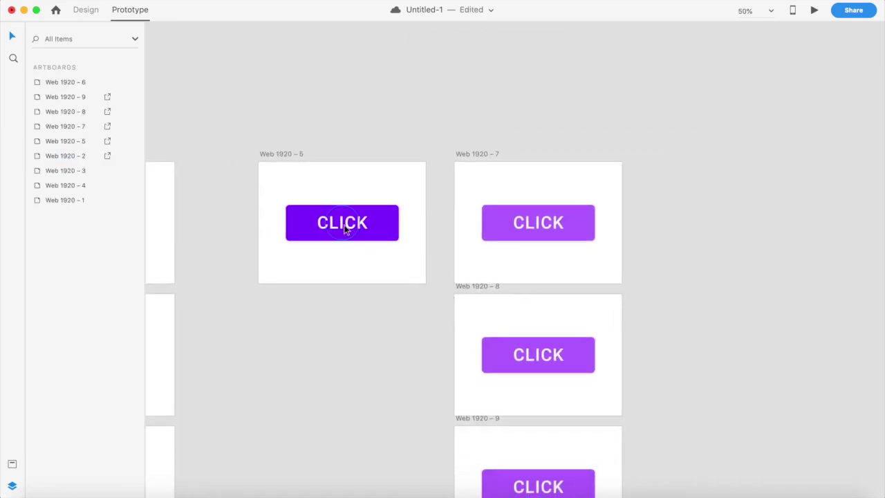
pyautogui.click(354, 206)
pyautogui.moveTo(362, 222); pyautogui.dragTo(539, 356)
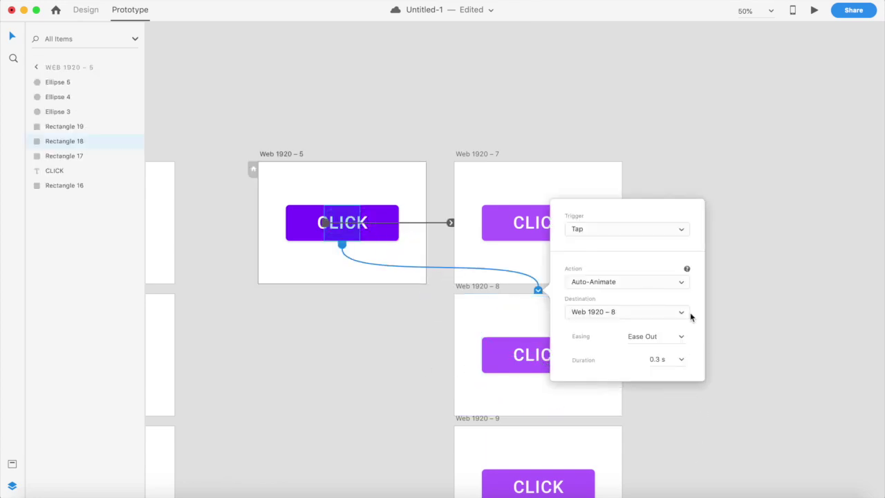
pyautogui.click(362, 363)
# Link the right hotspot on Web 1920 – 5 to Web 1920 – 9 with a Tap trigger, Auto-Animate, Ease Out and 0.3 s
pyautogui.scroll(-2, 314, 173)
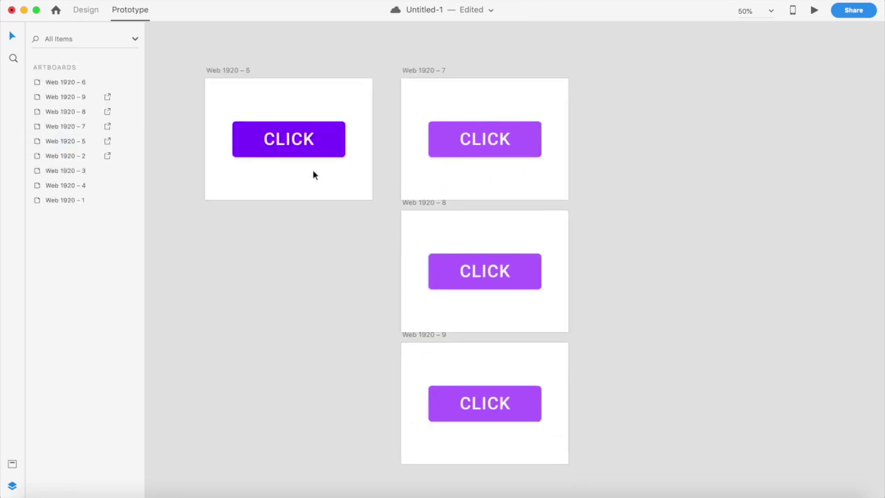
pyautogui.click(331, 125)
pyautogui.moveTo(351, 141); pyautogui.dragTo(466, 391)
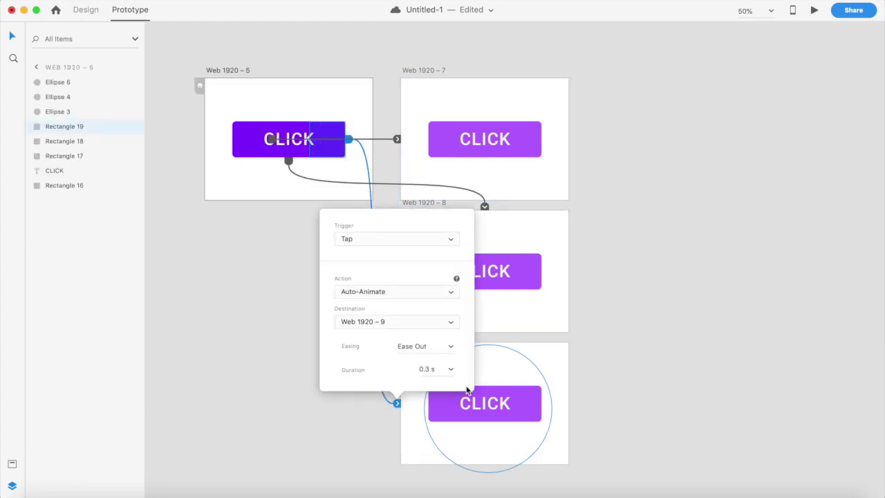
pyautogui.click(235, 339)
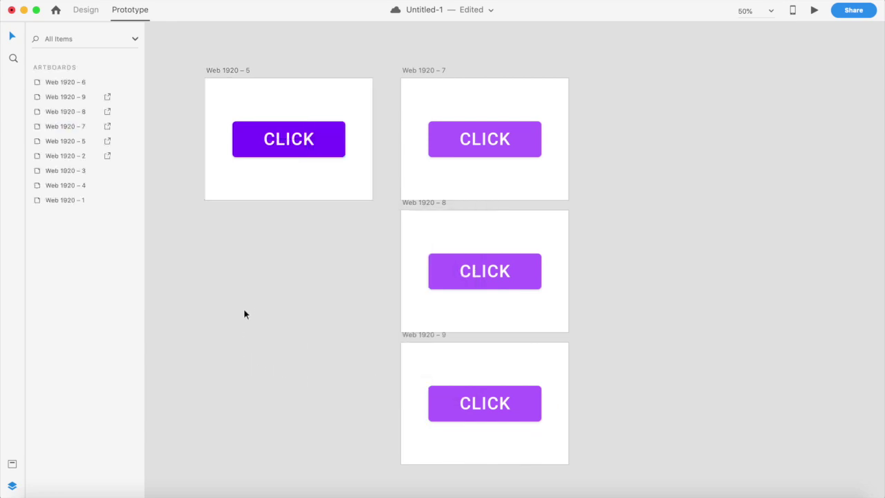
# Link artboard Web 1920 – 7 back to Web 1920 – 5 with a Time trigger and a 0.3 s delay
pyautogui.scroll(2, 276, 346)
pyautogui.scroll(3, 295, 367)
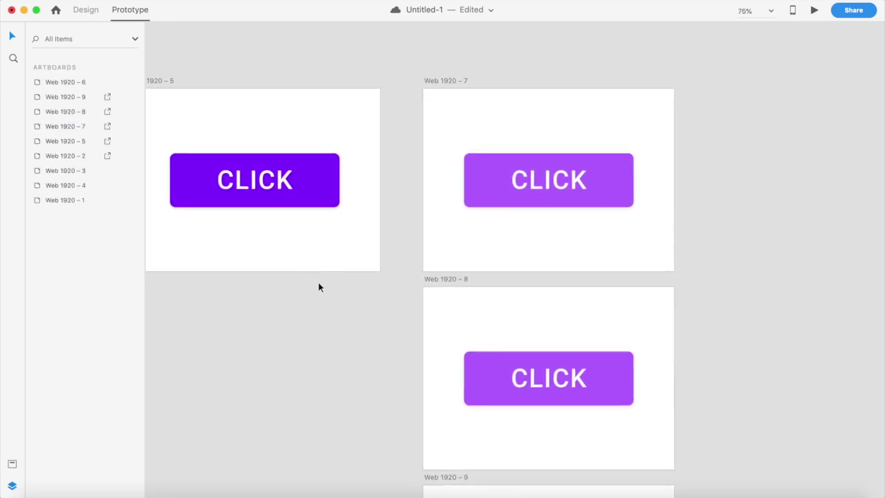
pyautogui.scroll(-3, 318, 286)
pyautogui.hscroll(5, 358, 317)
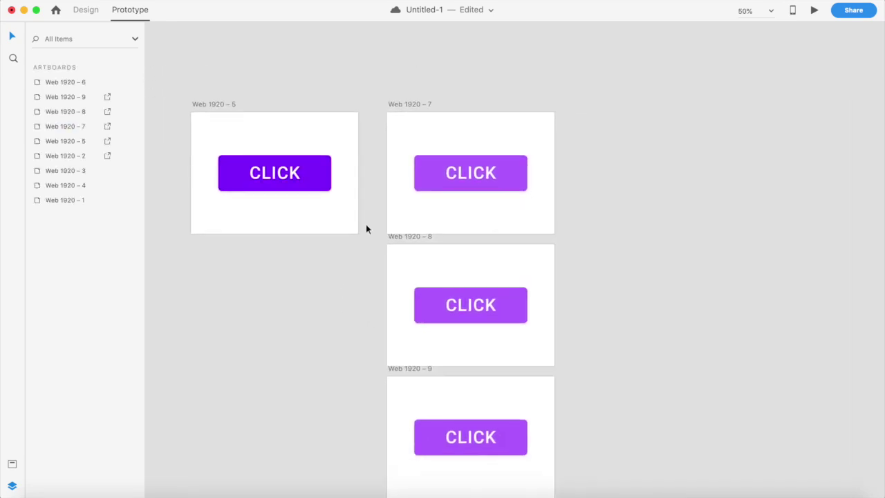
pyautogui.click(417, 104)
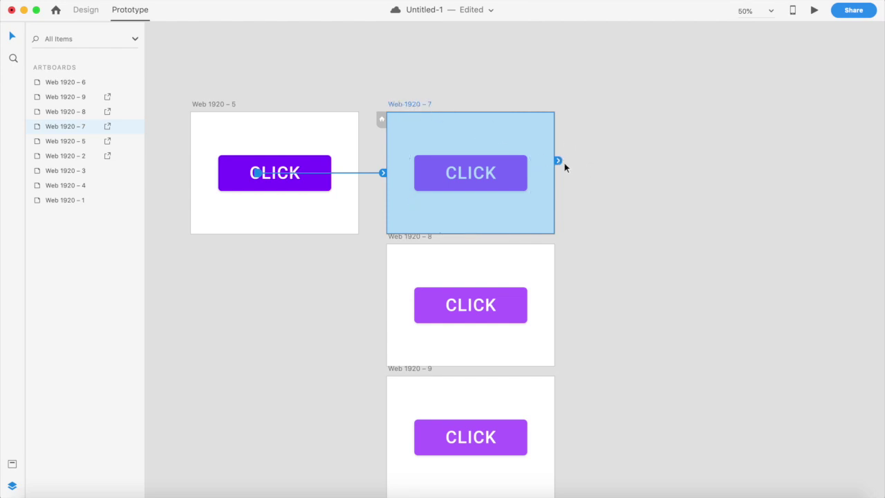
pyautogui.moveTo(558, 161); pyautogui.dragTo(271, 143)
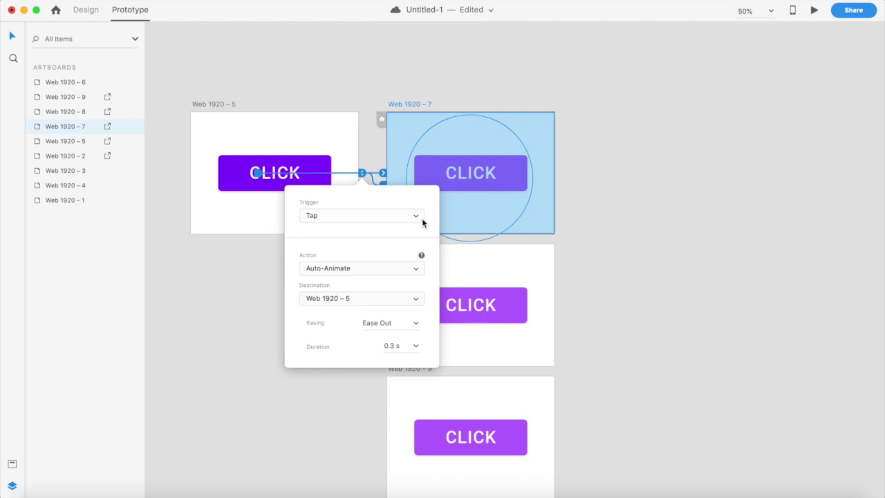
pyautogui.click(391, 218)
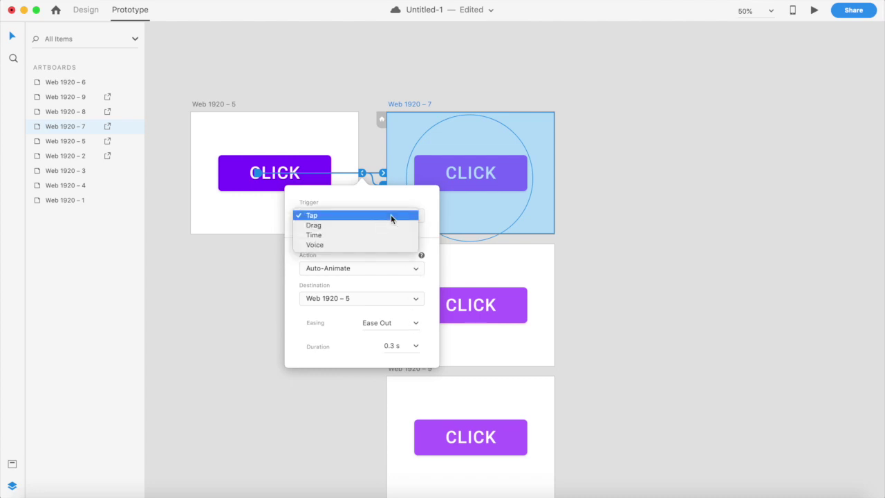
pyautogui.click(346, 235)
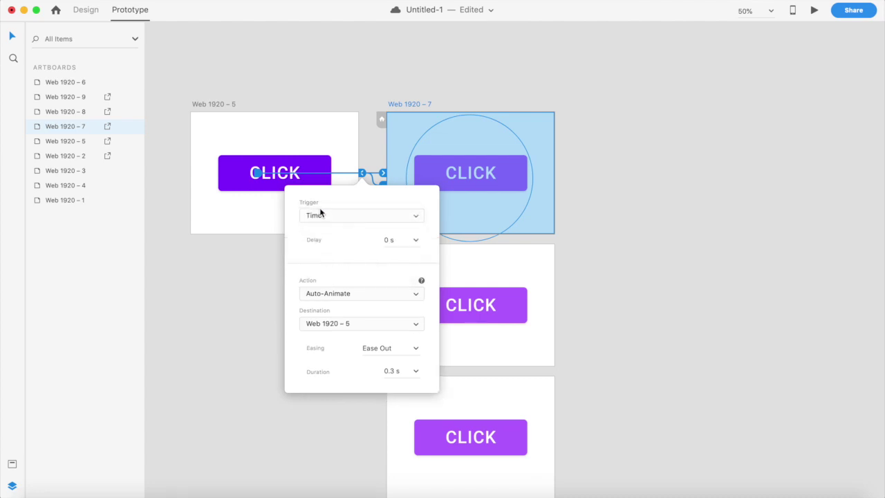
pyautogui.click(399, 239)
pyautogui.write('0.3')
# Set the action of the return link from Web 1920 – 7 to Transition
pyautogui.click(400, 299)
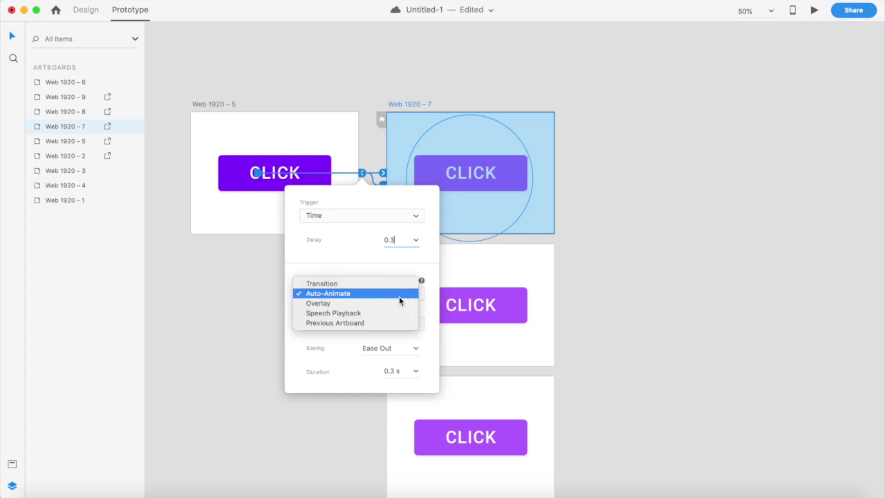
pyautogui.click(314, 283)
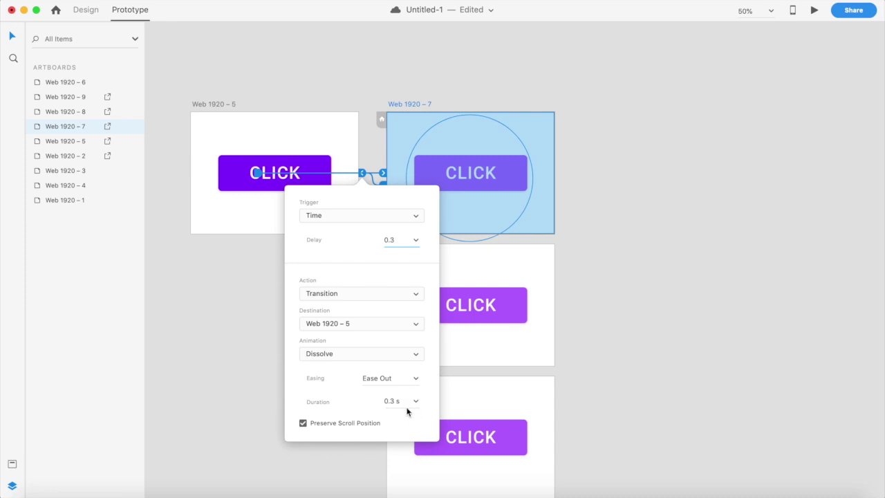
pyautogui.click(547, 324)
# Link artboard Web 1920 – 8 back to Web 1920 – 5 with a Time trigger, 0.3 s delay and Dissolve transition
pyautogui.click(418, 236)
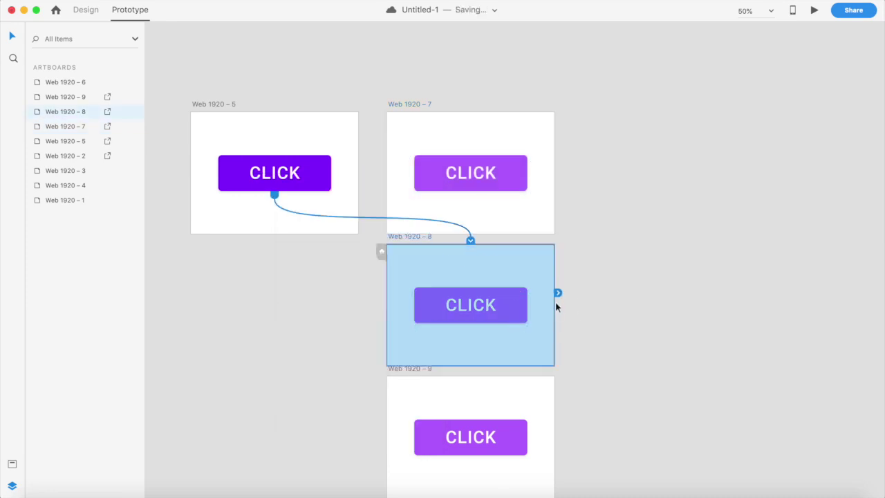
pyautogui.moveTo(558, 293); pyautogui.dragTo(306, 172)
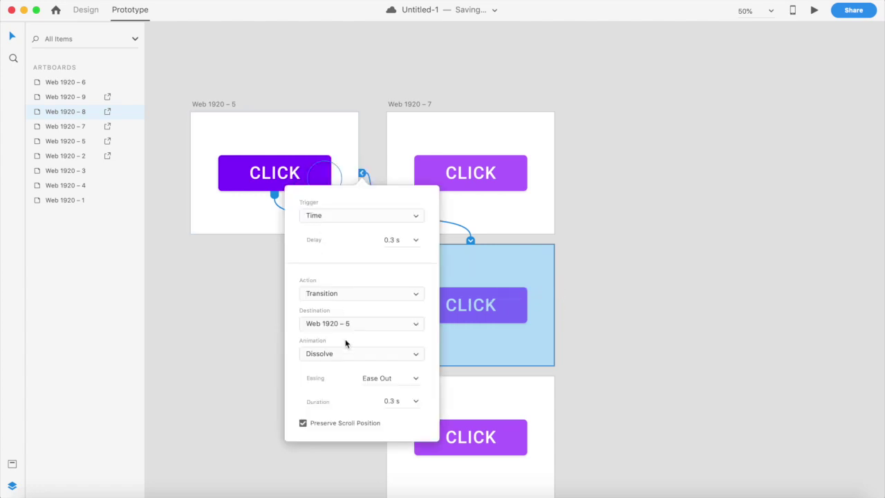
pyautogui.click(597, 295)
# Link artboard Web 1920 – 9 back to Web 1920 – 5 with a Time trigger, 0.3 s delay and Dissolve transition
pyautogui.scroll(-5, 597, 294)
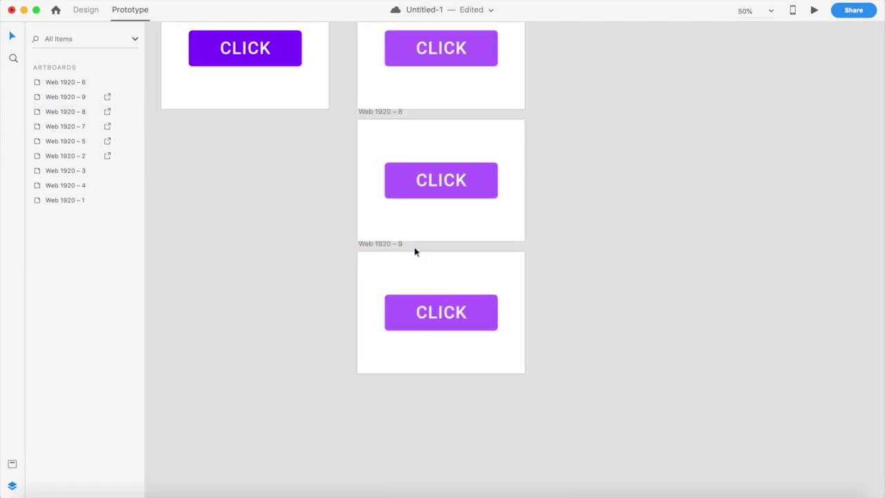
pyautogui.click(391, 243)
pyautogui.moveTo(527, 298); pyautogui.dragTo(265, 79)
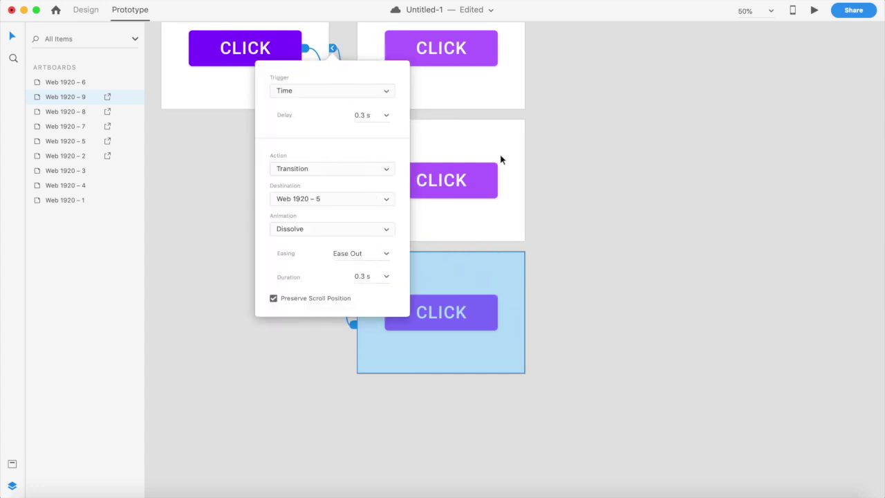
pyautogui.click(587, 265)
# Preview the prototype from Web 1920 – 5 and test the CLICK button's left, centre and right areas
pyautogui.scroll(3, 378, 224)
pyautogui.hscroll(-3, 377, 223)
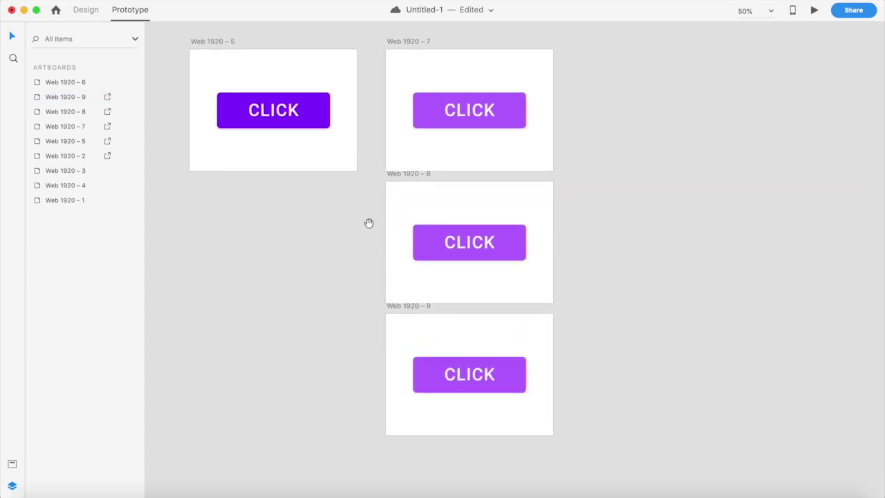
pyautogui.click(283, 78)
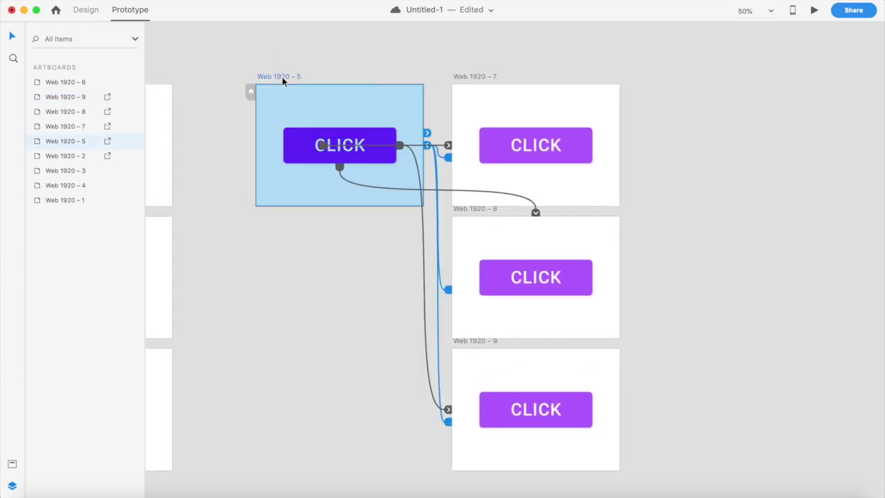
pyautogui.click(812, 10)
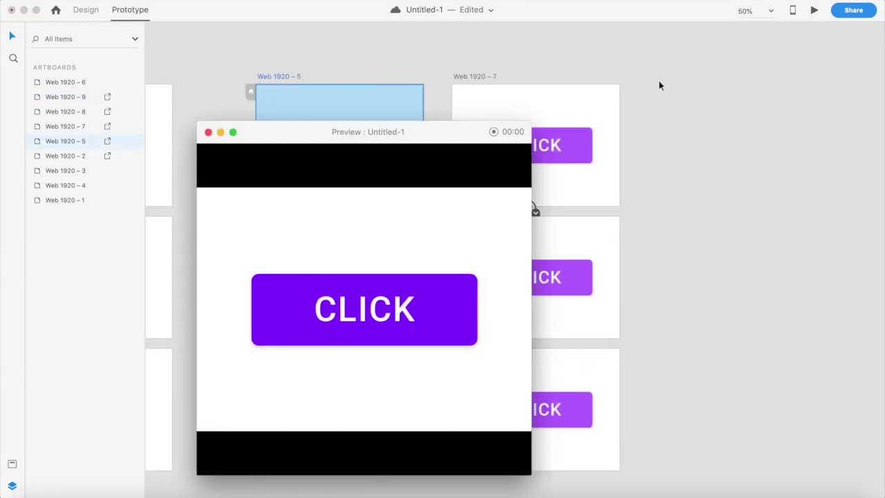
pyautogui.click(278, 309)
pyautogui.click(362, 306)
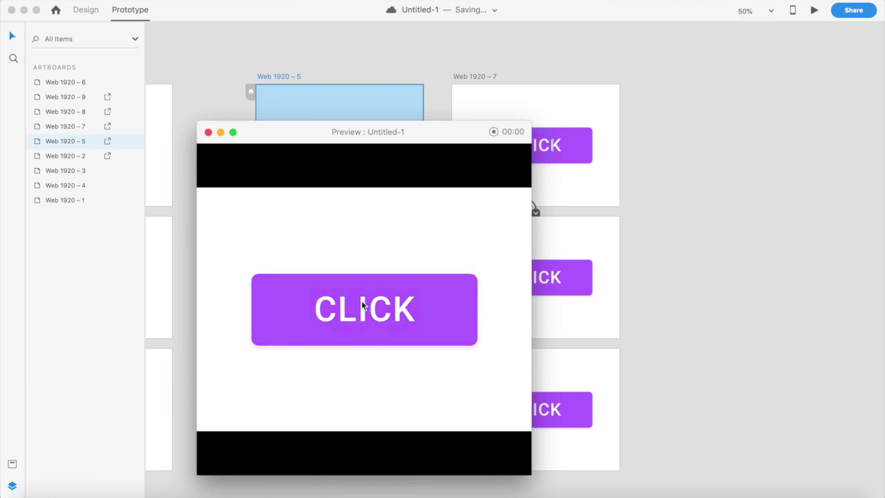
pyautogui.click(465, 304)
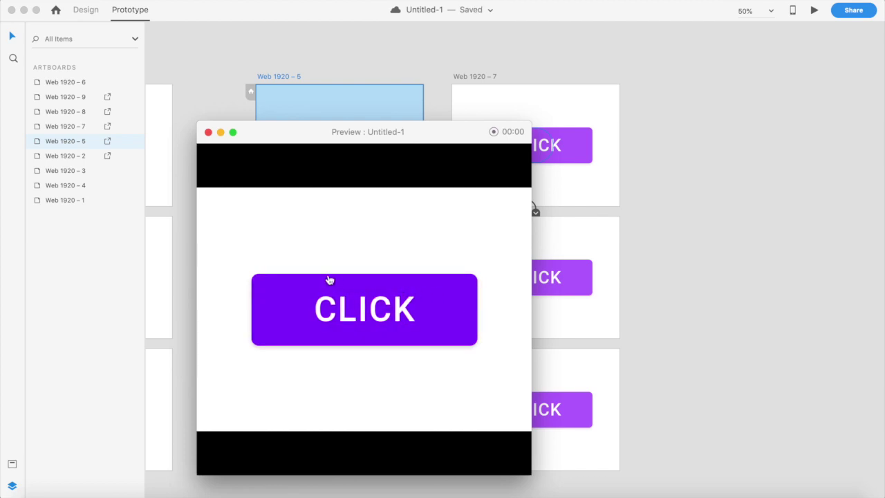
pyautogui.click(294, 302)
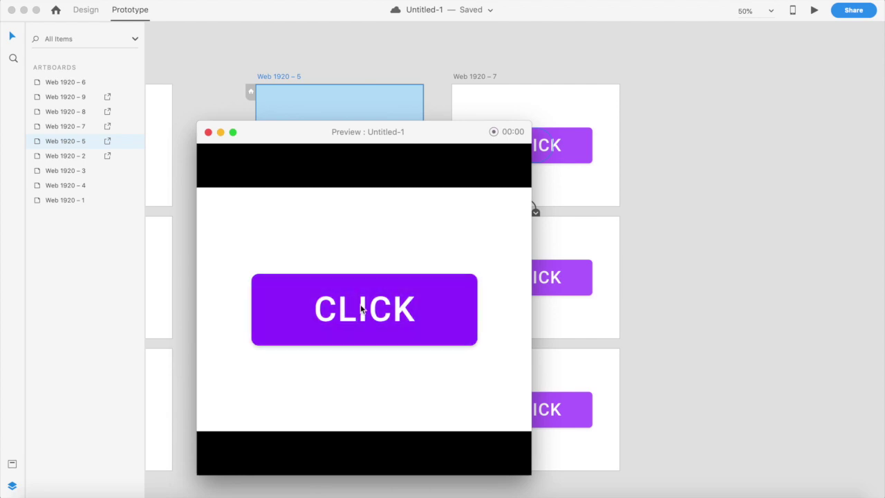
pyautogui.click(458, 308)
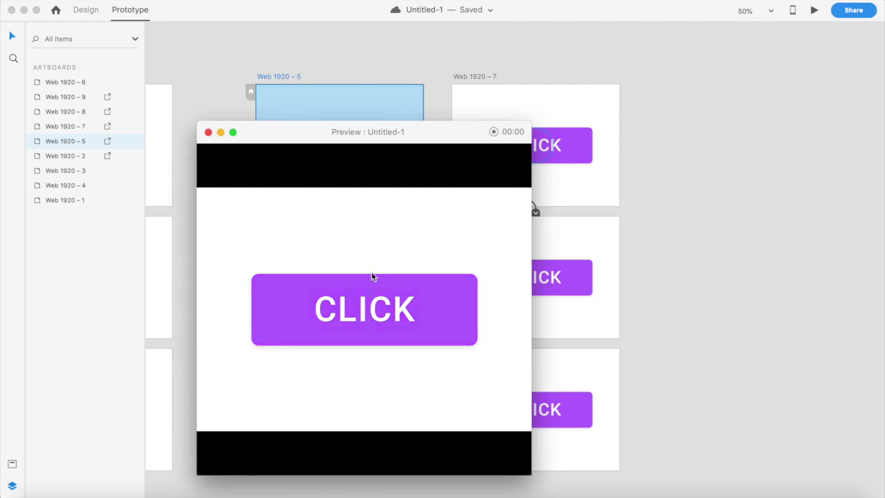
pyautogui.click(208, 132)
# Preview the example BUTTON prototype from artboard Web 1920 – 1 and close the preview
pyautogui.hscroll(-10, 376, 238)
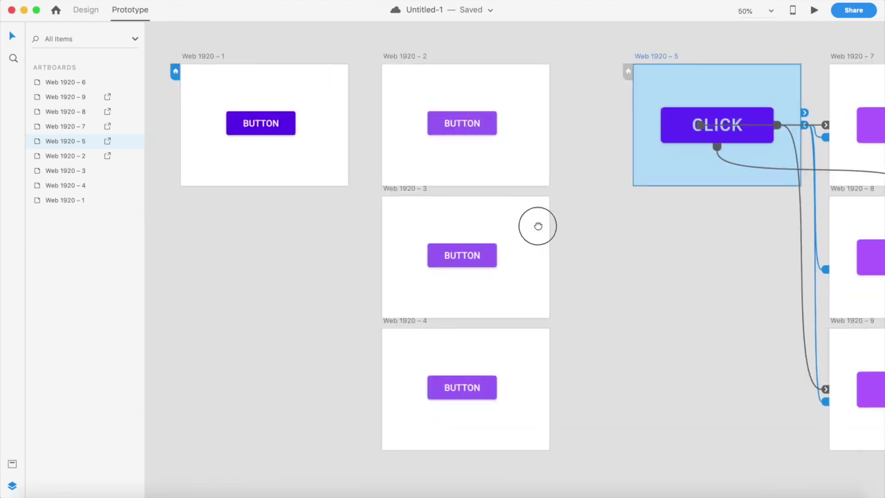
pyautogui.click(269, 115)
pyautogui.click(814, 11)
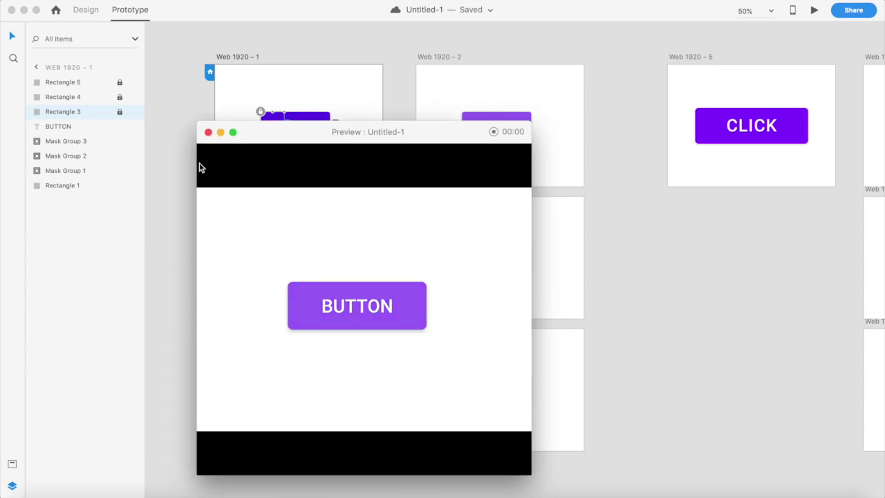
pyautogui.click(208, 131)
# Move the hand image onto the Subscribe button on artboard Web 1920 – 6 and return to Design mode
pyautogui.scroll(-10, 343, 126)
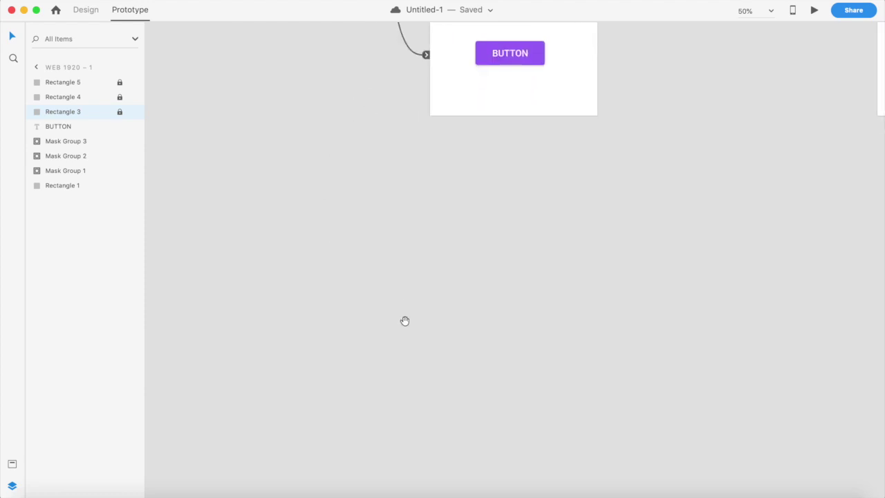
pyautogui.scroll(-5, 425, 328)
pyautogui.moveTo(491, 249); pyautogui.dragTo(501, 357)
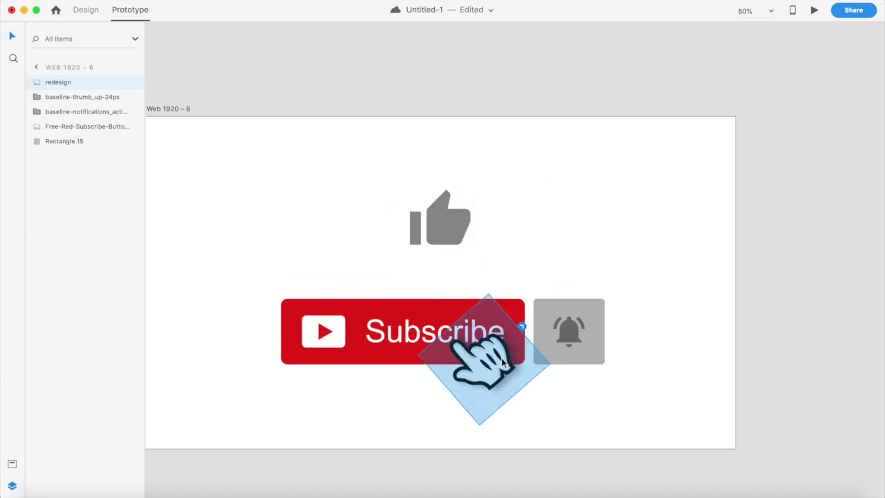
pyautogui.click(86, 10)
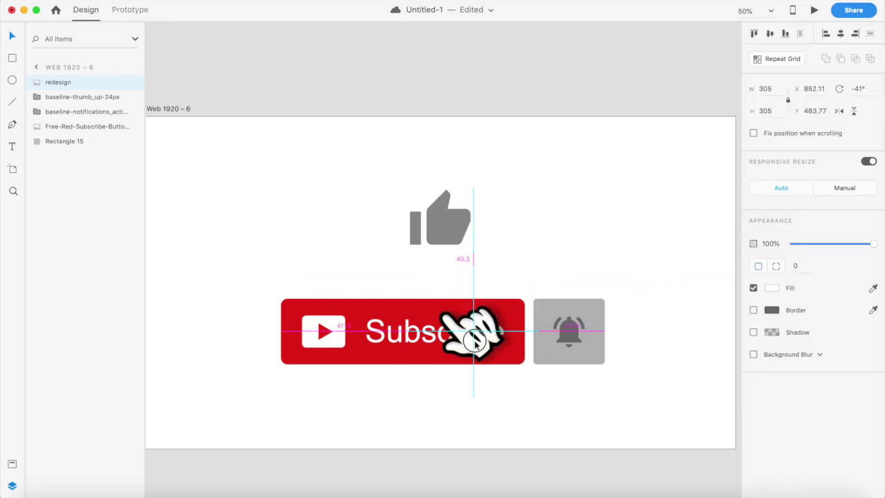